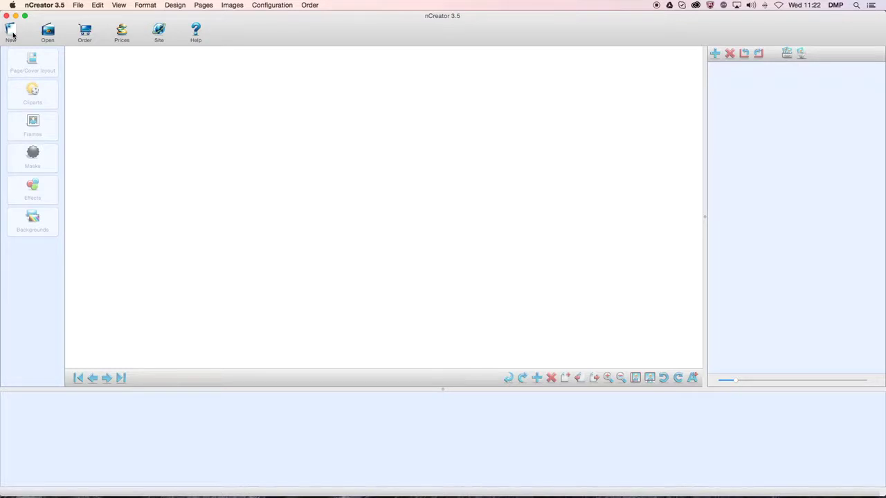
Start a new album named test123 and advance to the album-type step.
click(12, 33)
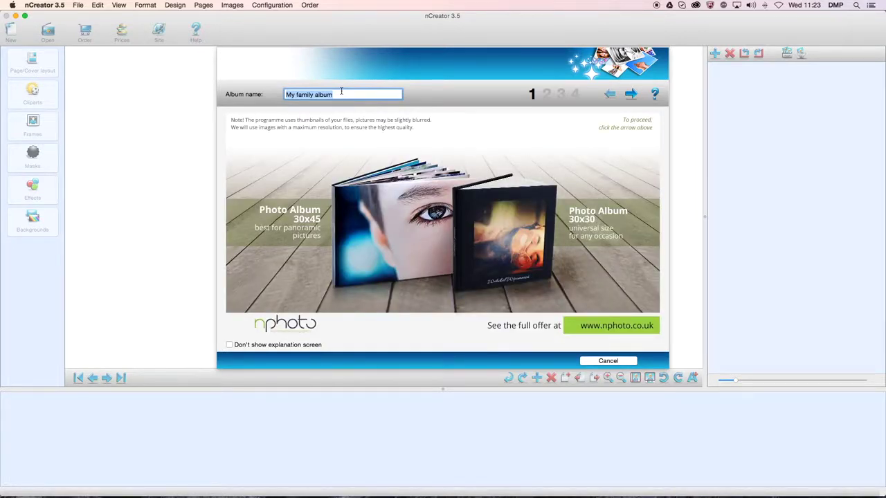
text(test123)
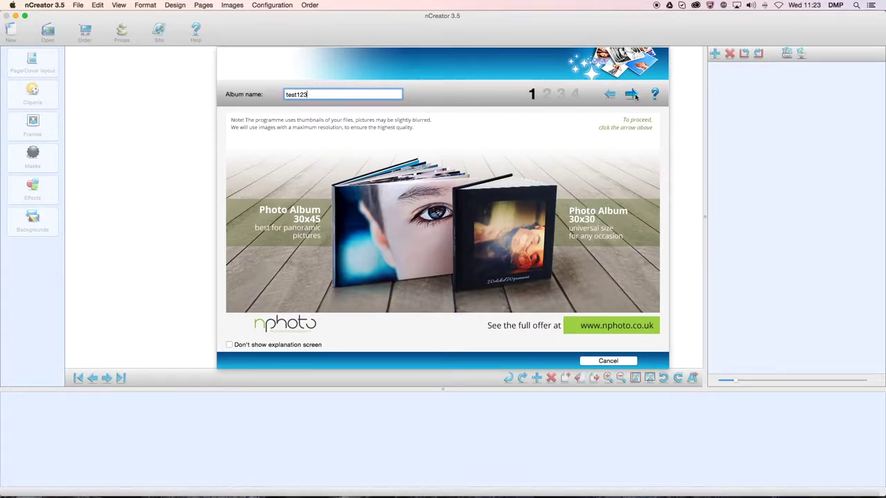
click(634, 95)
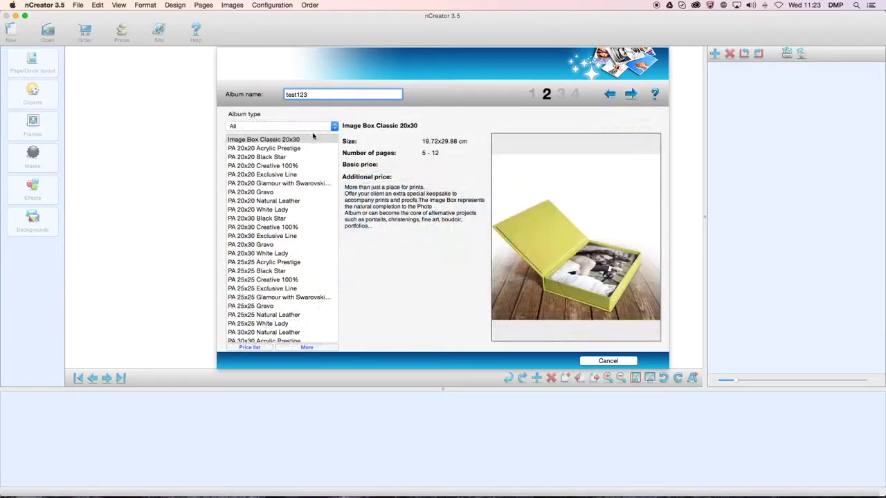
Choose PB BASIC A4 Portrait as the album type and continue to picture selection.
scroll(286, 253, down, 10)
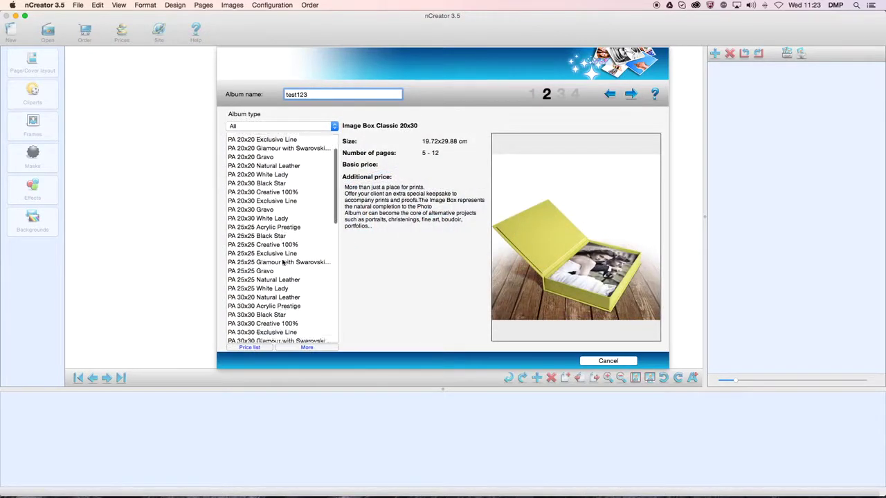
scroll(282, 262, down, 5)
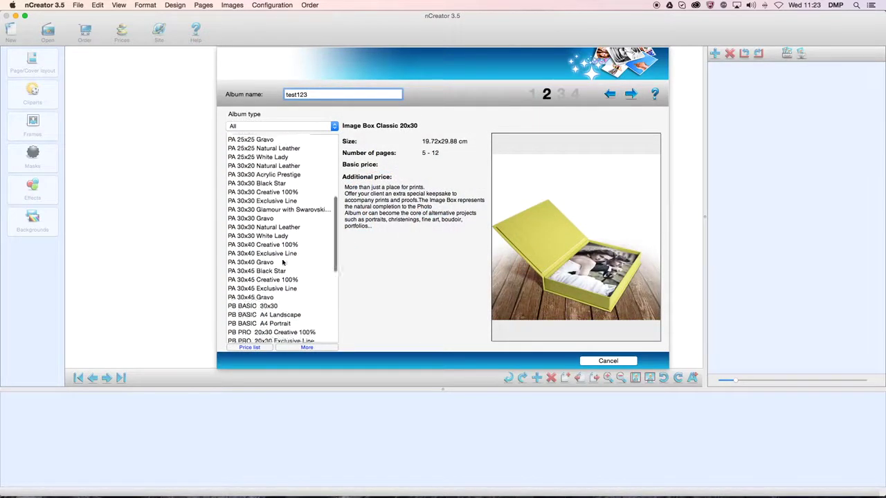
scroll(282, 262, down, 1)
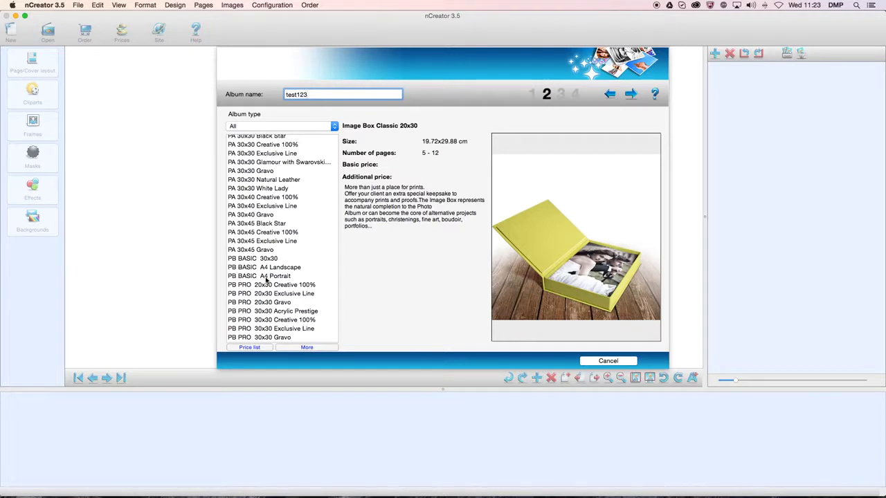
click(266, 276)
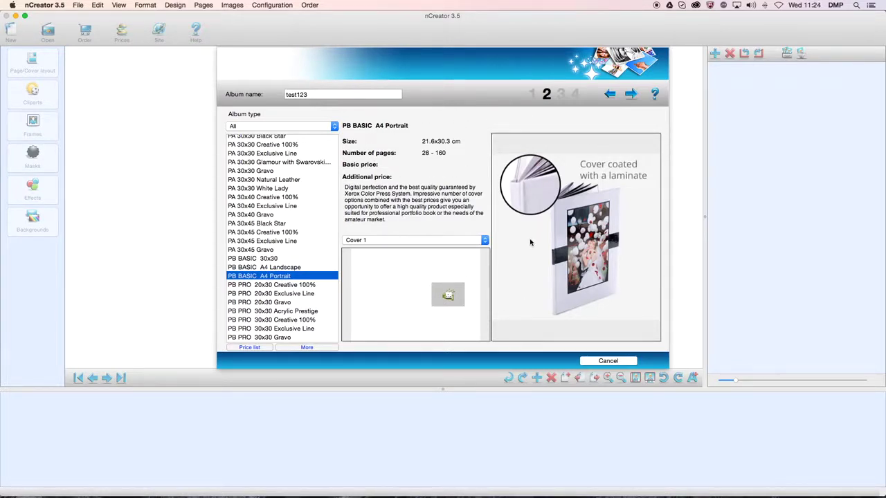
click(632, 95)
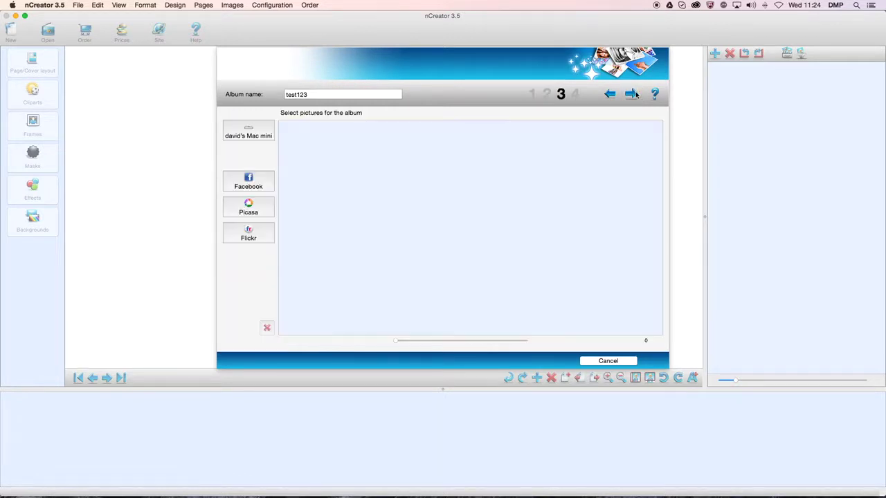
Import all 28 photos from the Desktop's nphoto test album folder.
click(250, 133)
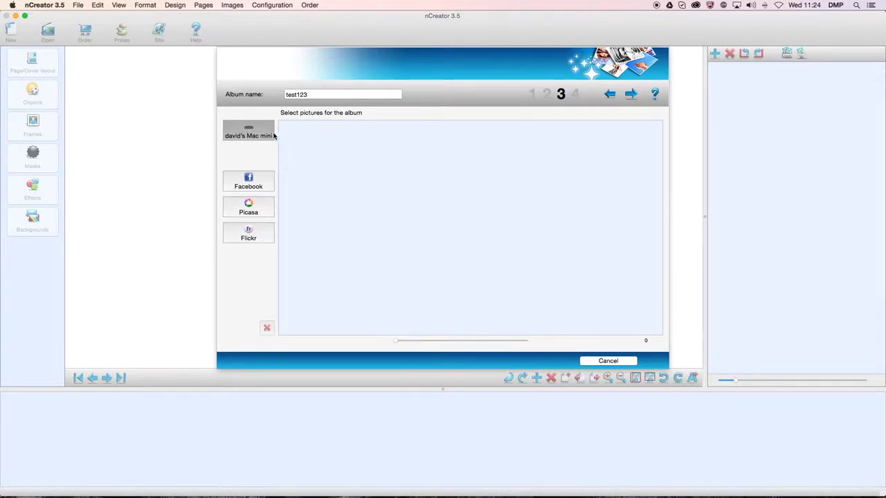
click(242, 122)
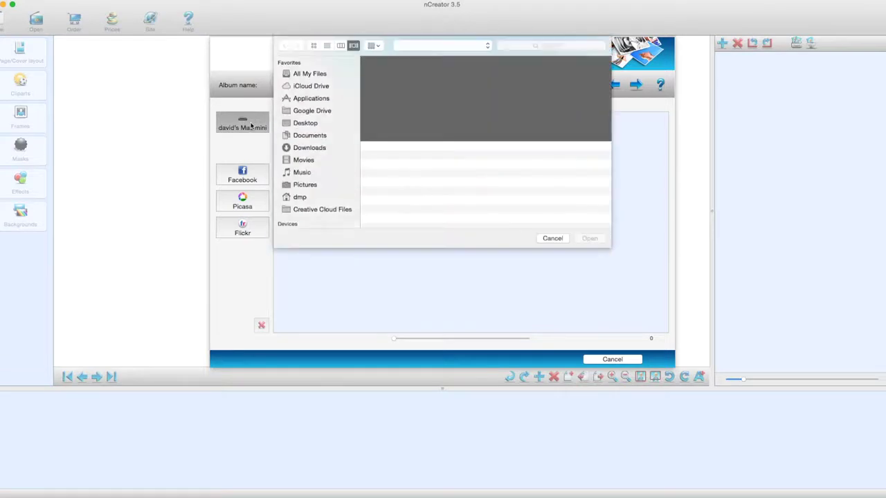
click(302, 124)
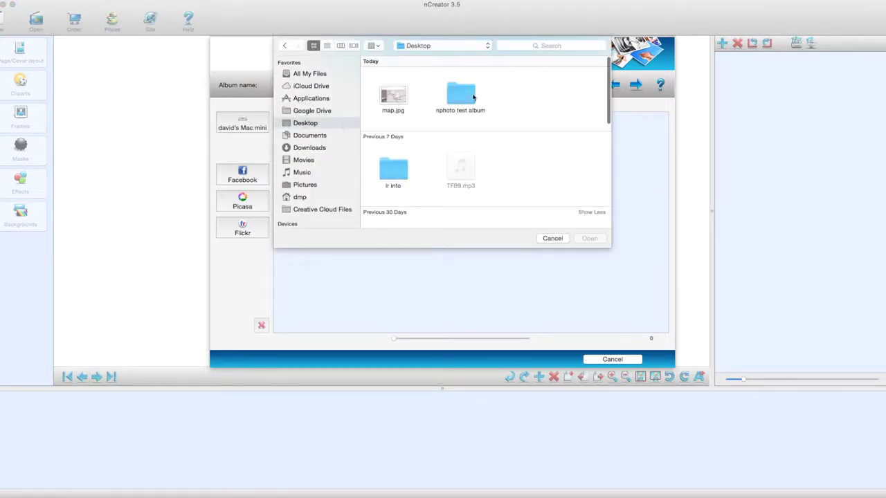
double_click(472, 97)
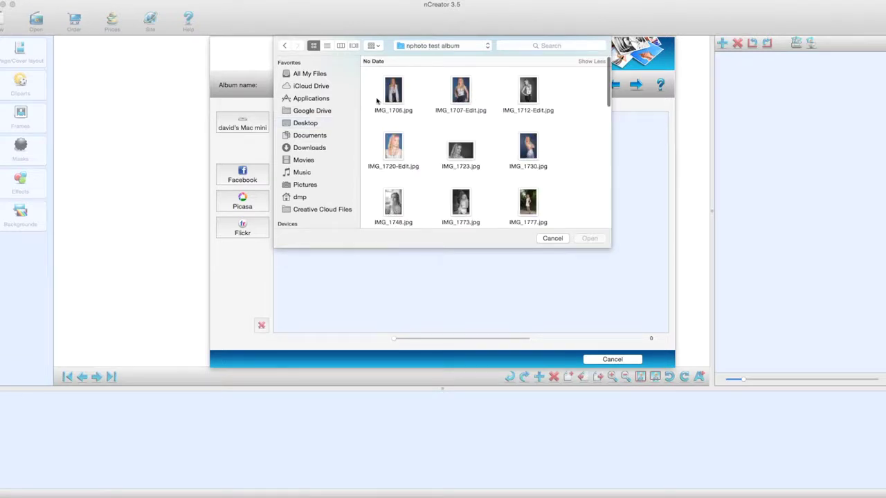
drag(575, 86, 343, 304)
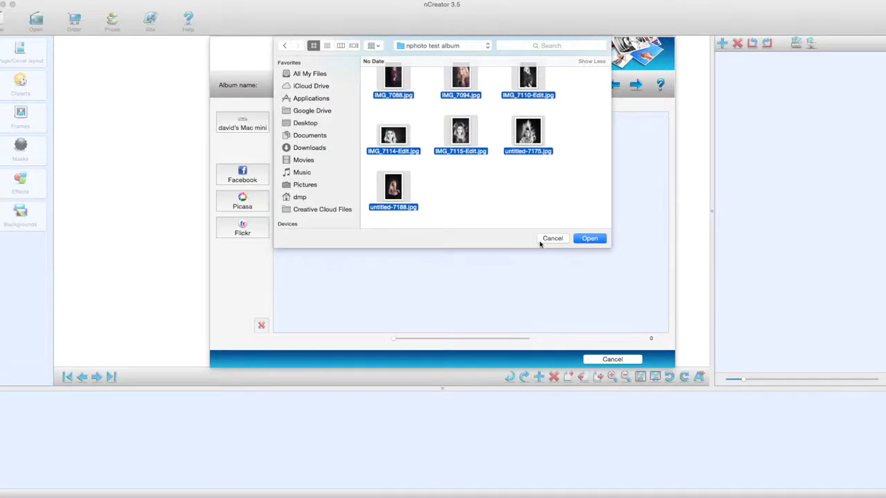
click(589, 238)
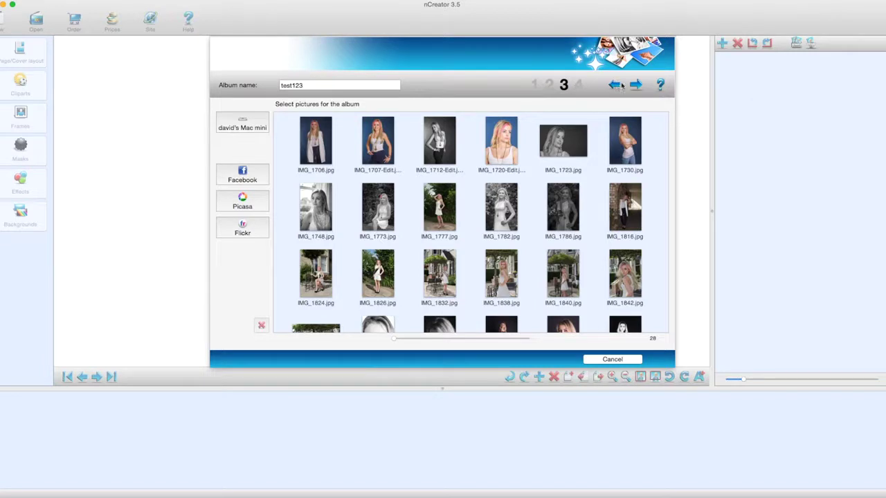
Go to the album design step and choose designing with album templates.
click(640, 86)
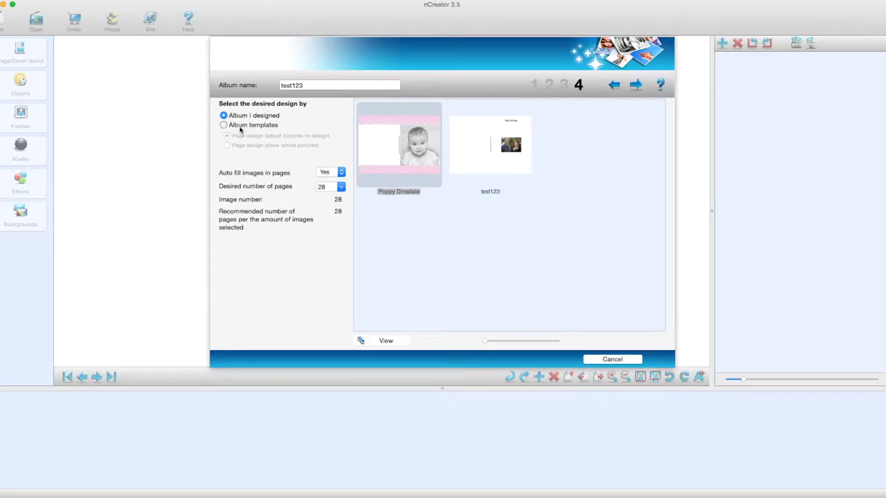
click(240, 128)
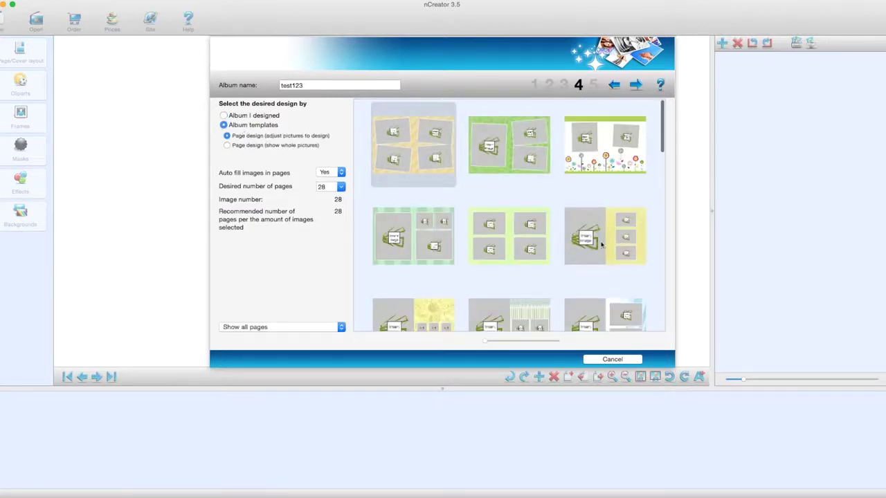
scroll(551, 217, down, 10)
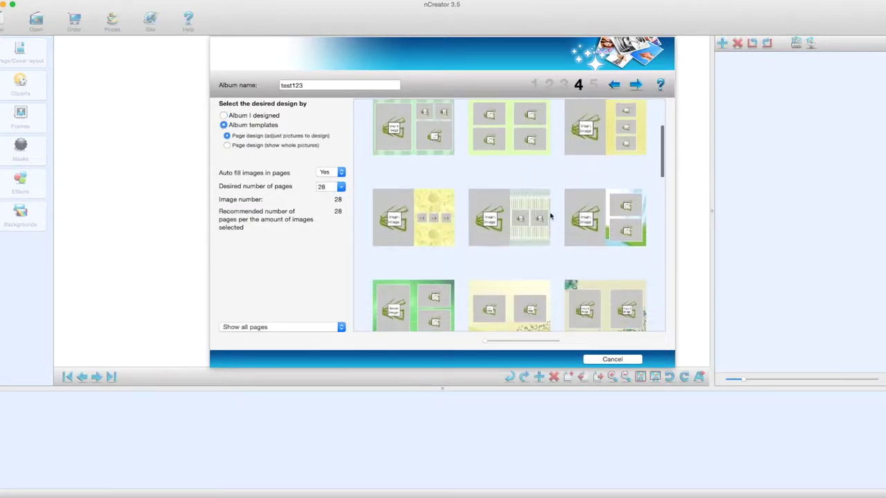
scroll(551, 217, down, 10)
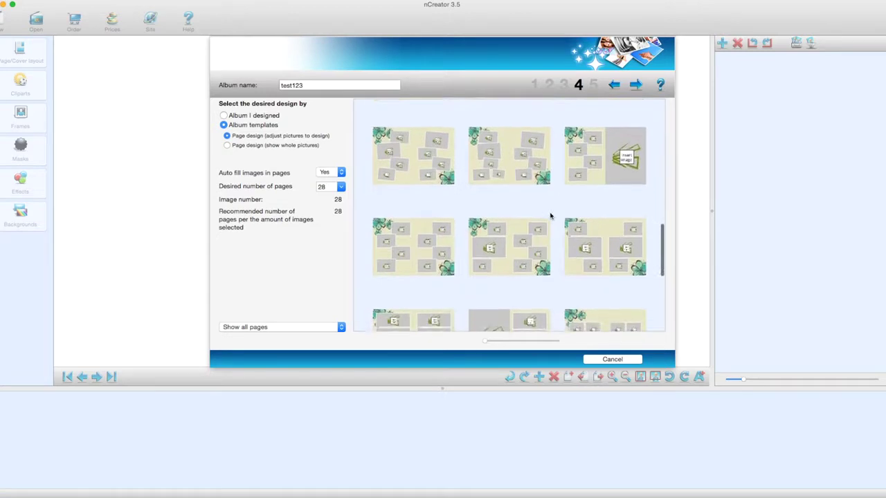
scroll(551, 216, down, 2)
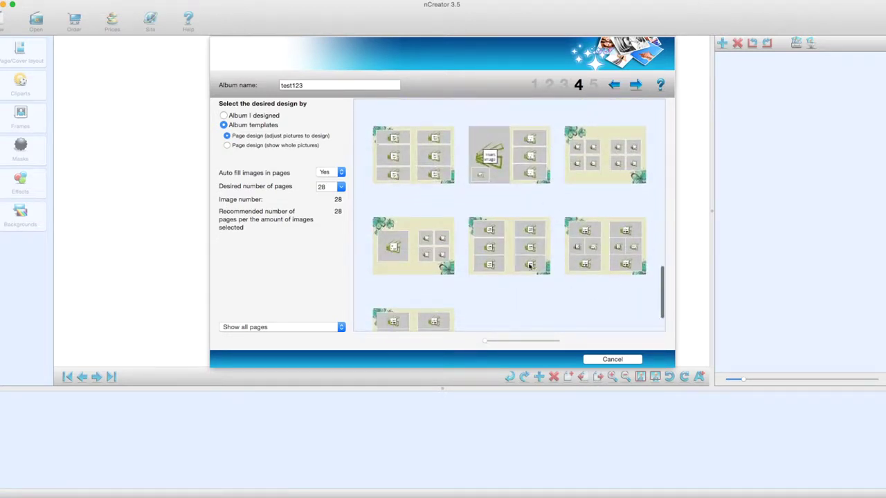
scroll(505, 313, down, 2)
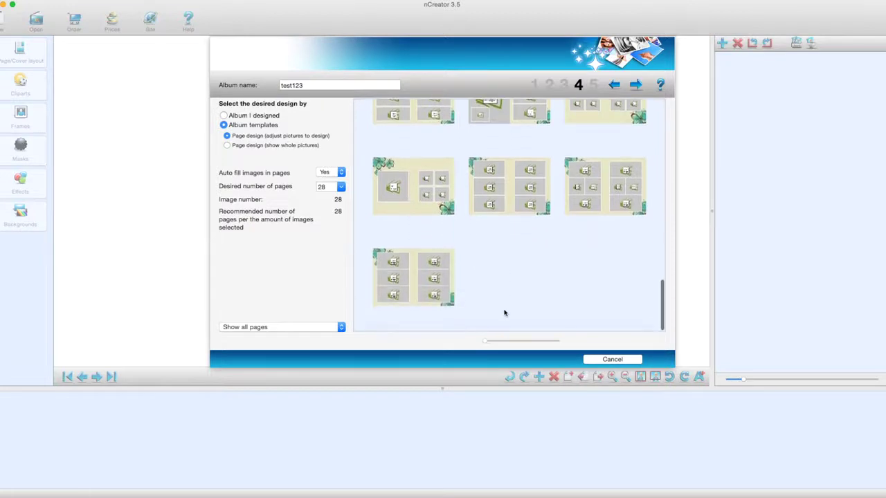
scroll(504, 313, up, 5)
scroll(505, 313, up, 10)
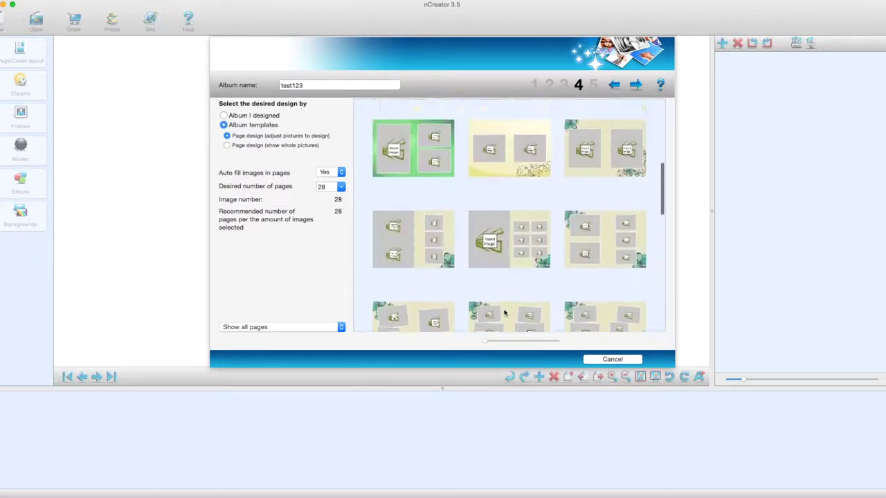
scroll(504, 313, up, 4)
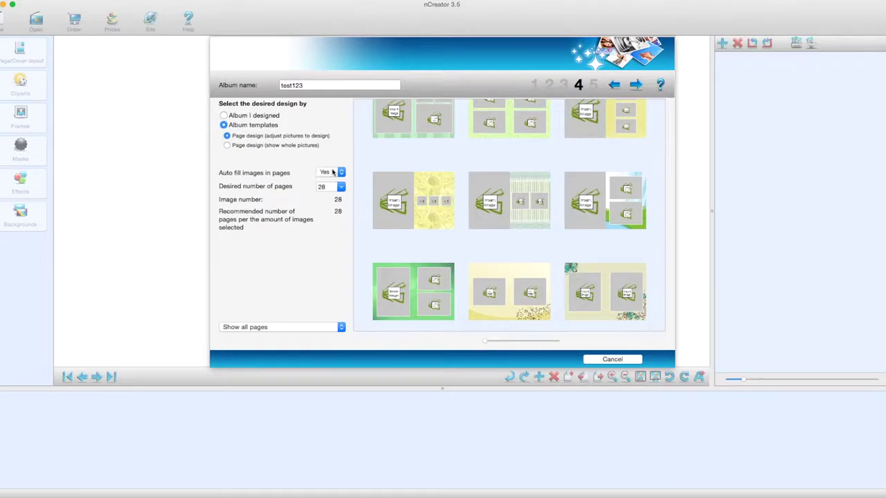
Set Auto fill images to No, pick the show-whole-pictures page design, and continue.
click(341, 174)
click(326, 181)
click(292, 148)
click(637, 84)
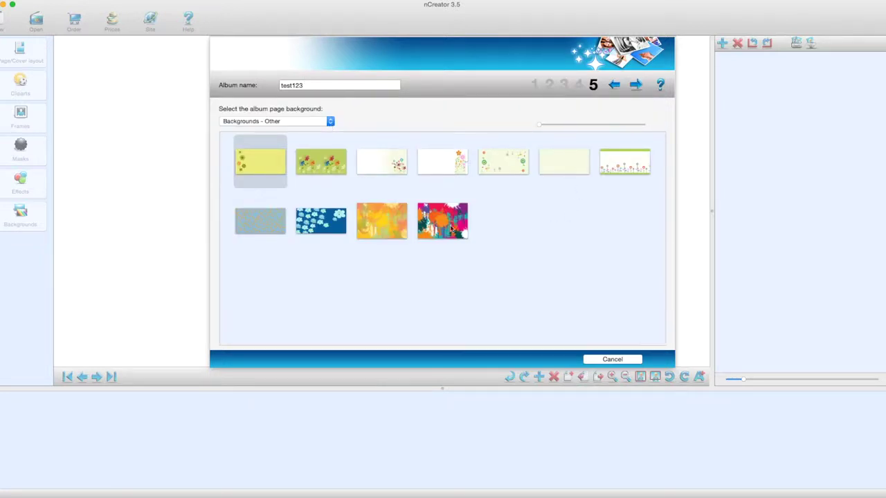
Give the pages a Solid color white background and create the test123 album.
click(330, 122)
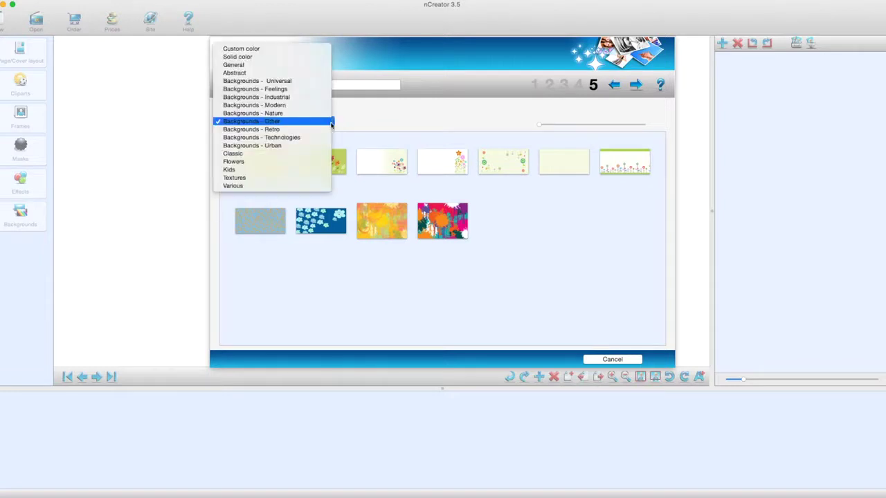
click(254, 82)
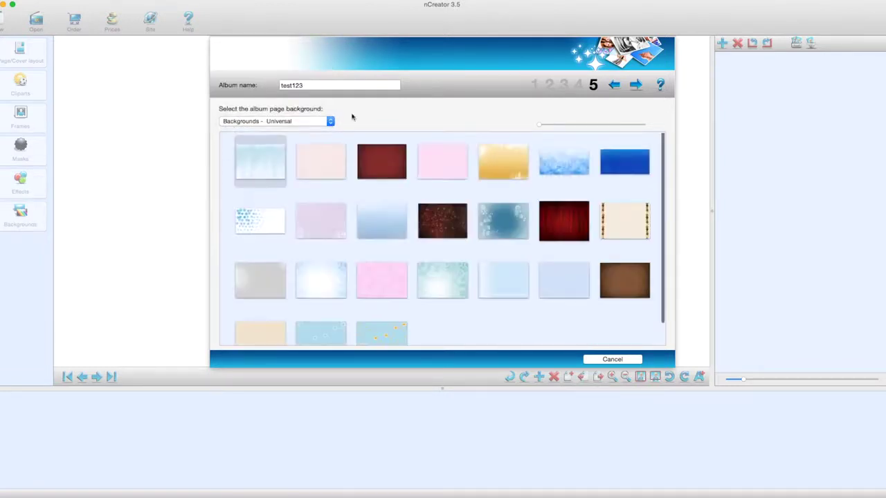
scroll(420, 301, down, 3)
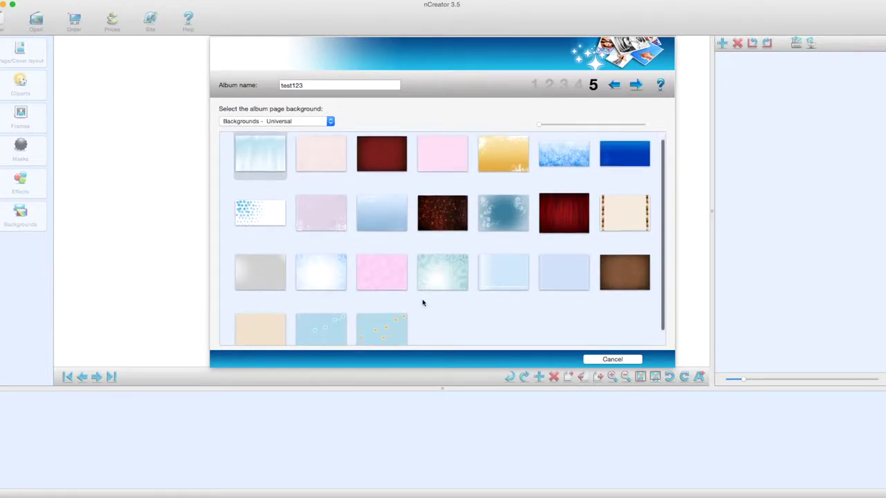
click(331, 122)
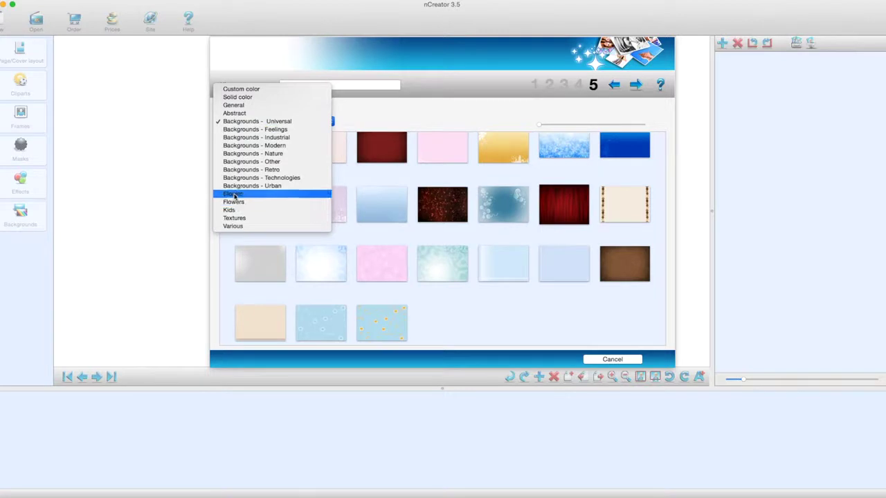
click(234, 98)
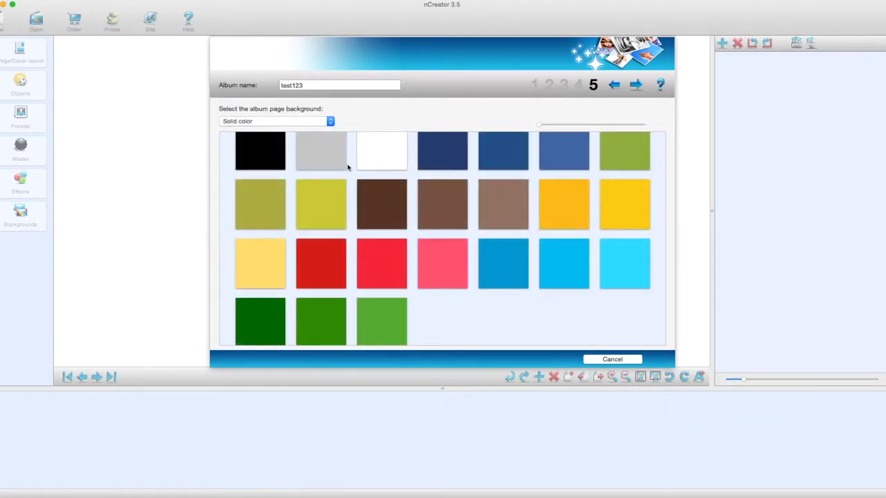
click(398, 161)
click(635, 84)
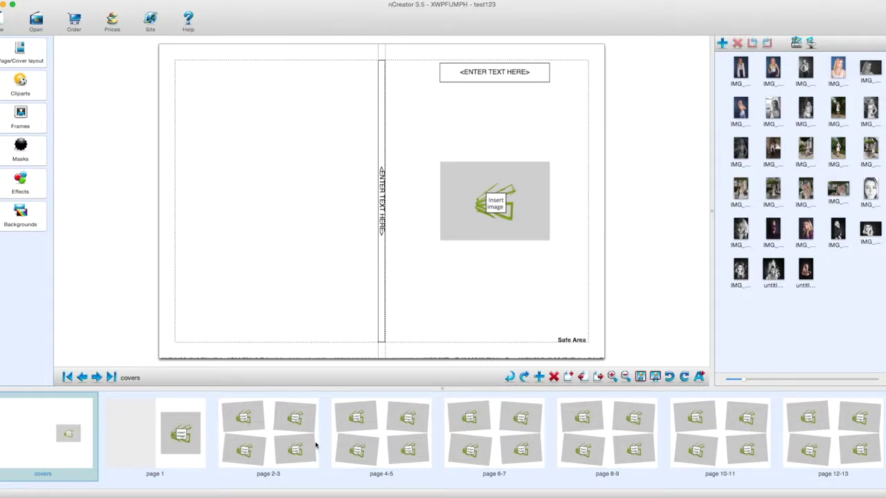
scroll(496, 431, right, 10)
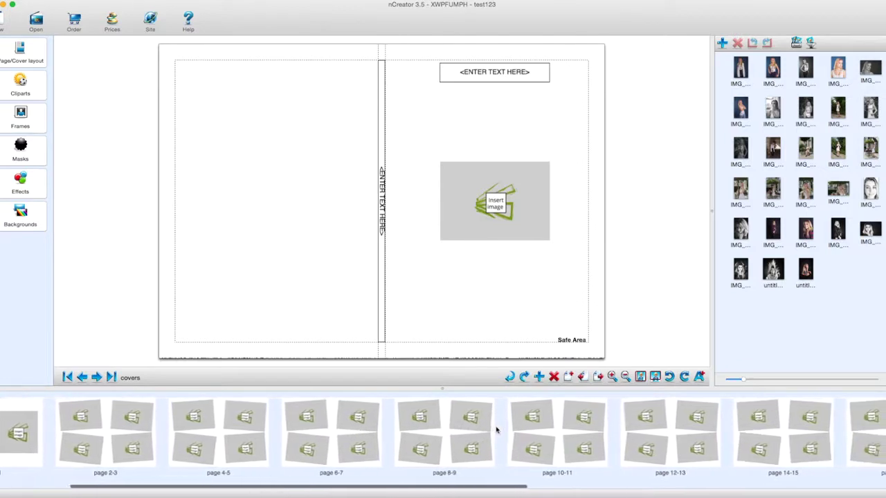
scroll(497, 431, right, 10)
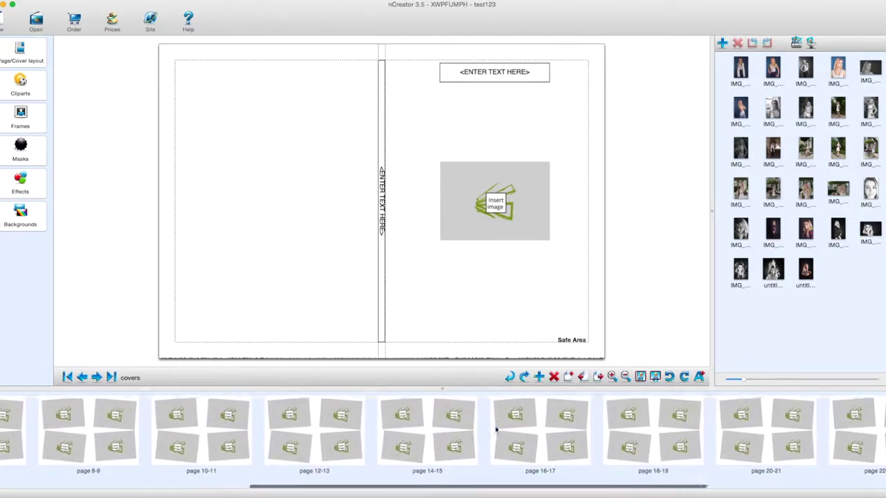
scroll(497, 431, right, 8)
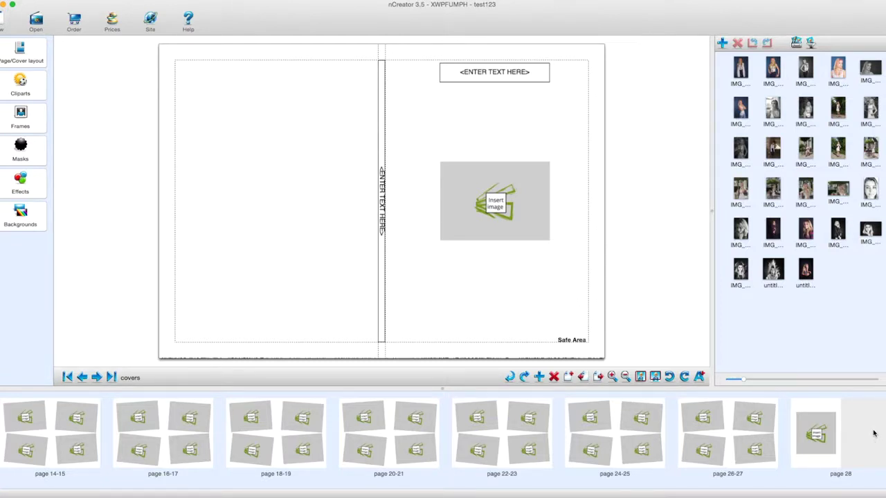
scroll(713, 431, left, 15)
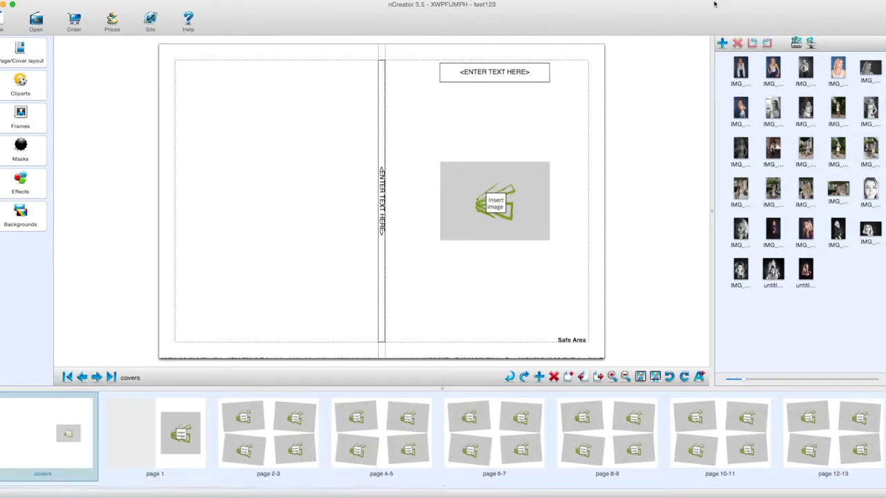
click(509, 72)
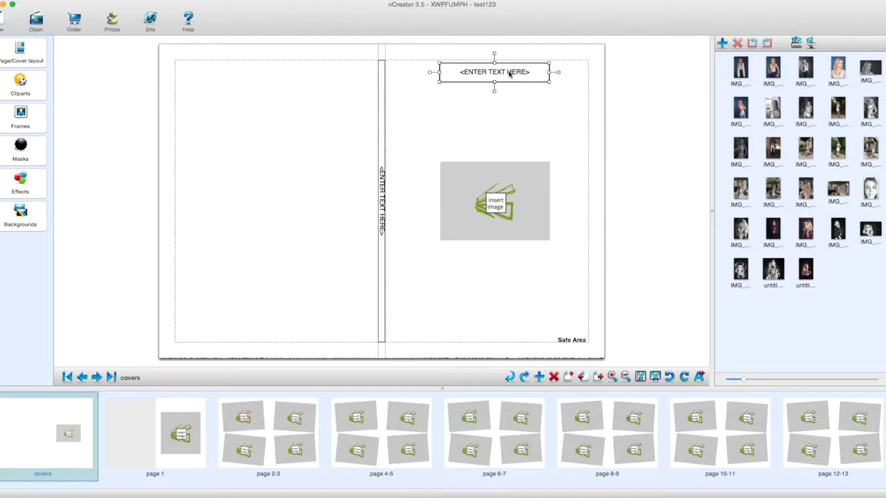
Set the cover title to size 36, centred, with a line break before 'with'.
double_click(510, 72)
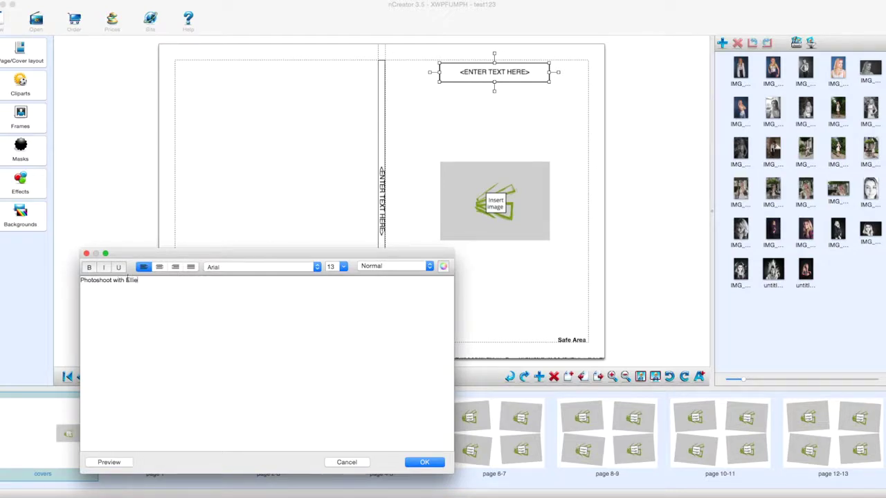
triple_click(73, 279)
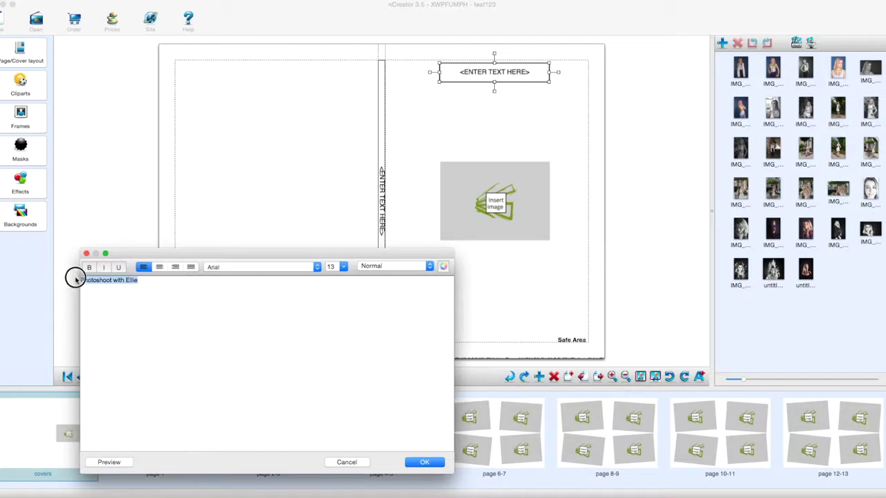
click(344, 268)
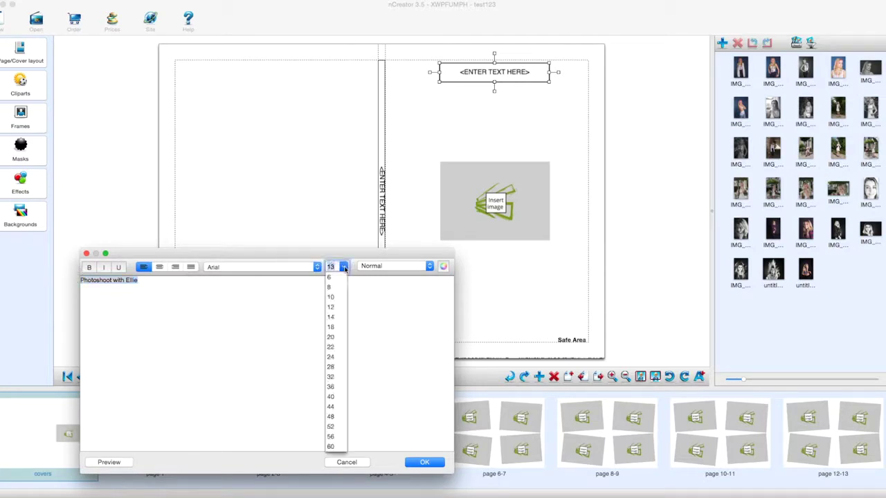
click(330, 386)
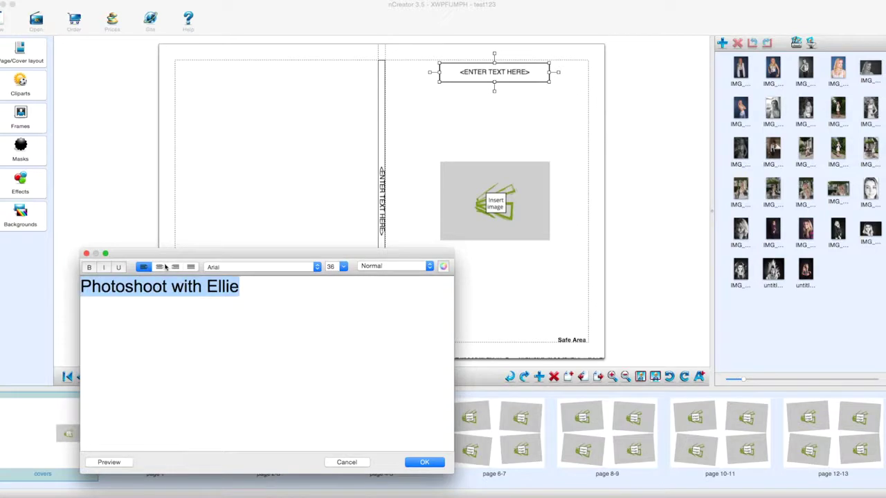
click(160, 268)
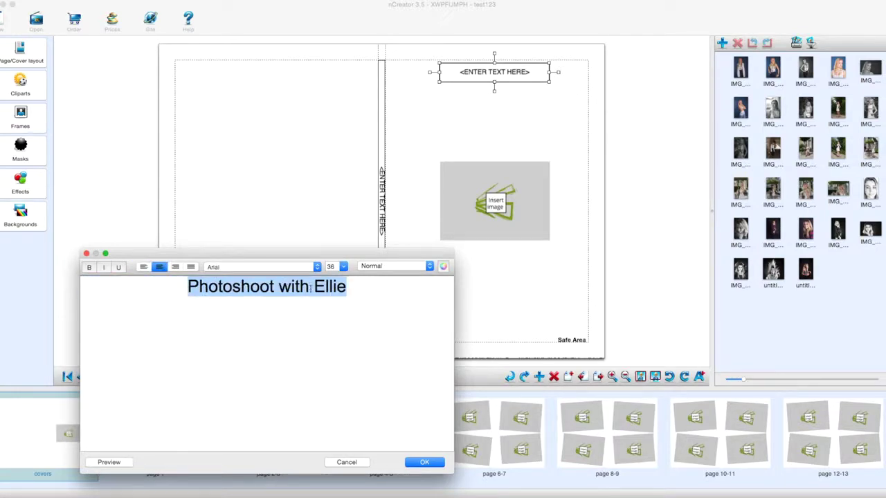
click(281, 285)
key(Return)
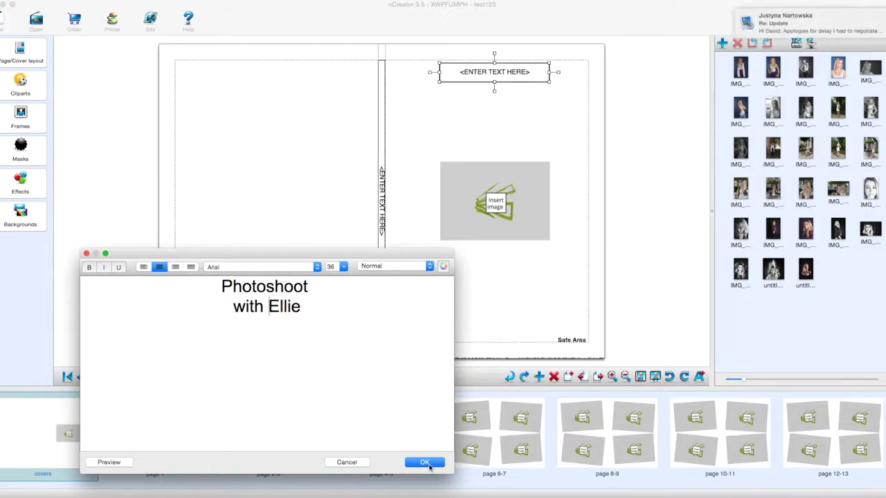
click(427, 465)
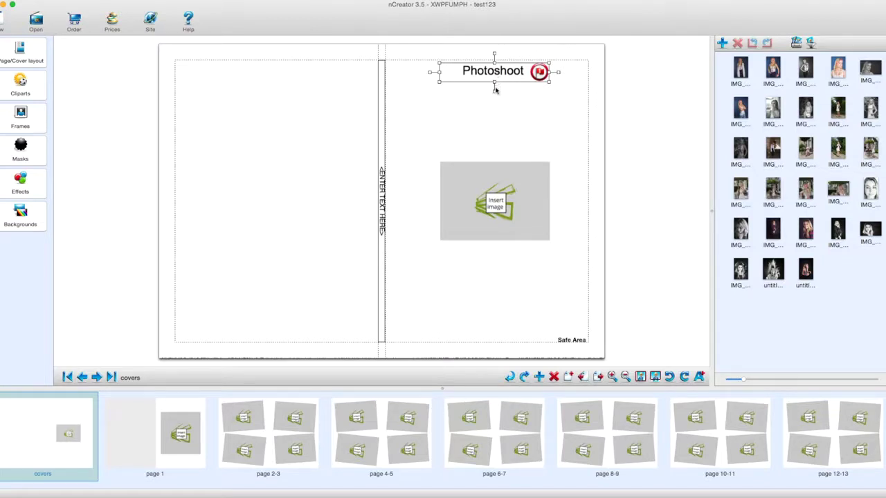
Stretch the cover title box taller so both title lines show, and adjust its rotation.
drag(494, 89, 494, 107)
click(575, 83)
click(522, 74)
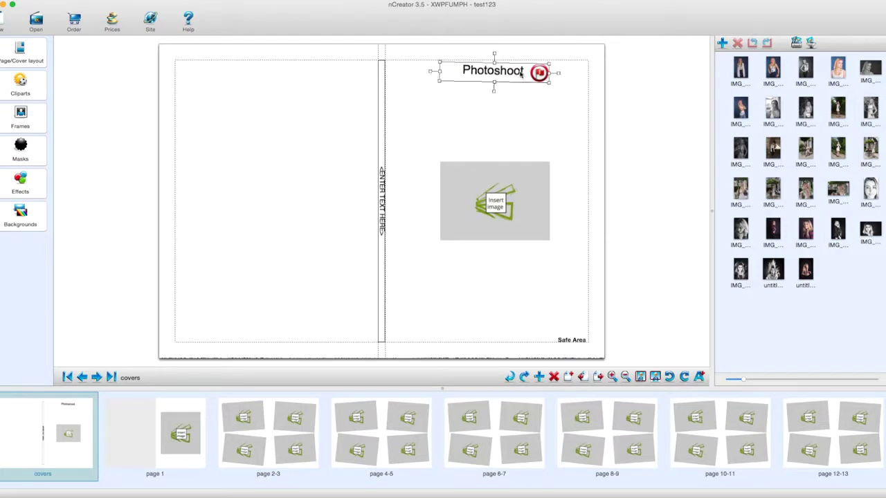
drag(493, 81, 493, 102)
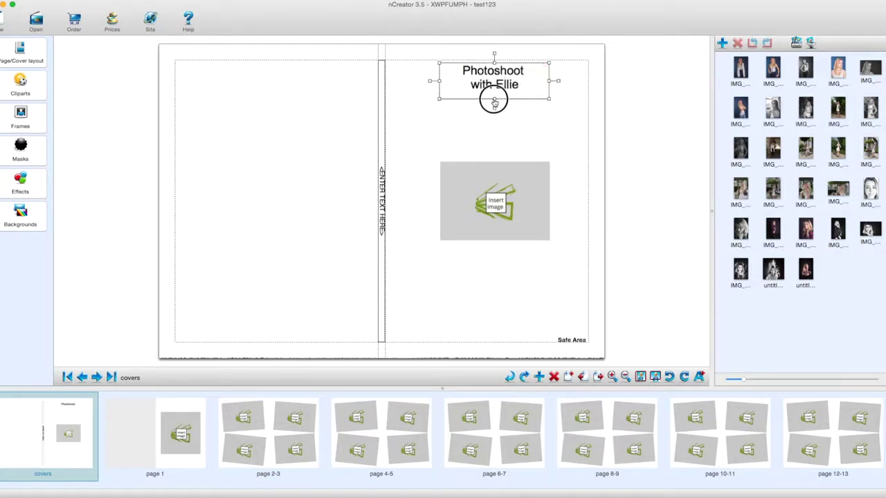
click(544, 141)
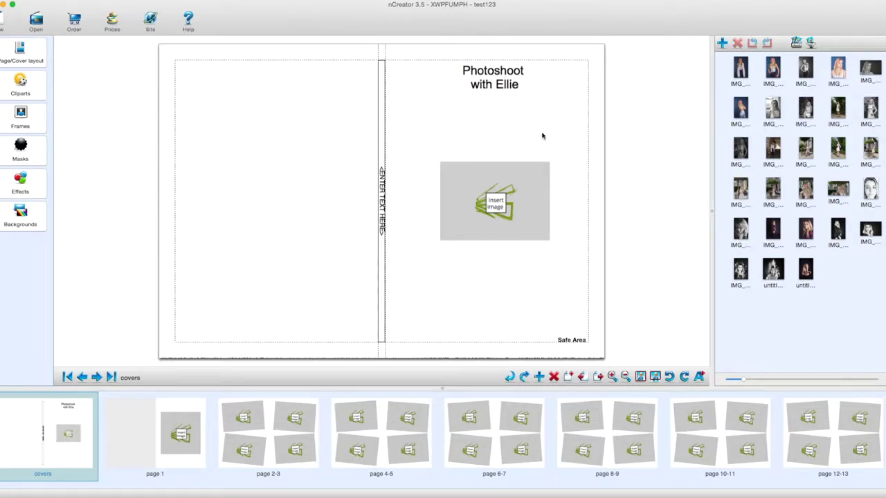
click(520, 76)
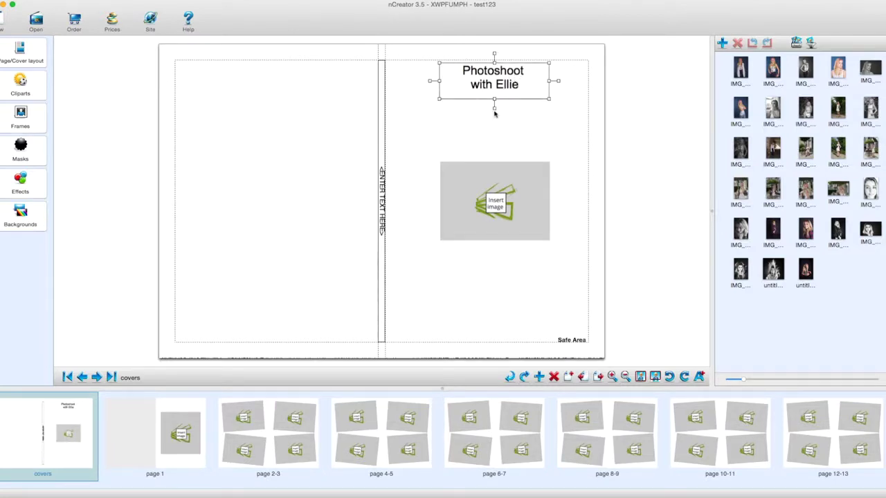
drag(431, 81, 445, 84)
click(380, 202)
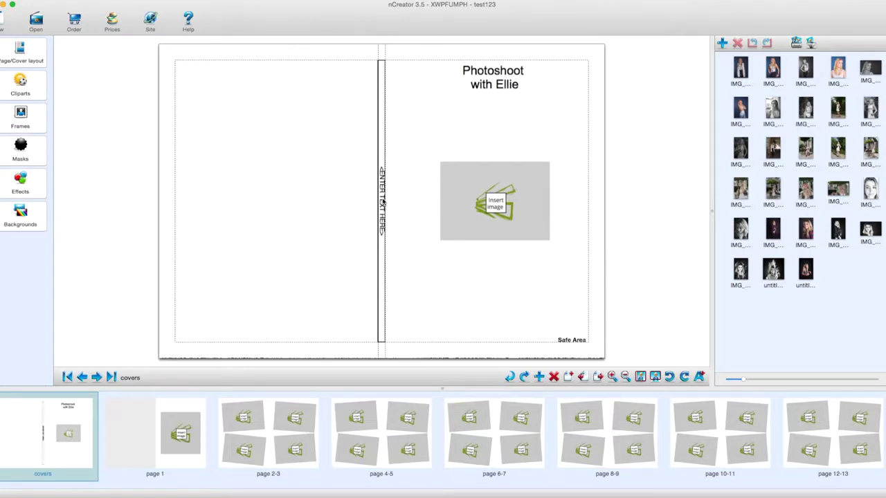
Enter the 'Photoshoot with' title plus the first name on the spine at size 12.
double_click(382, 201)
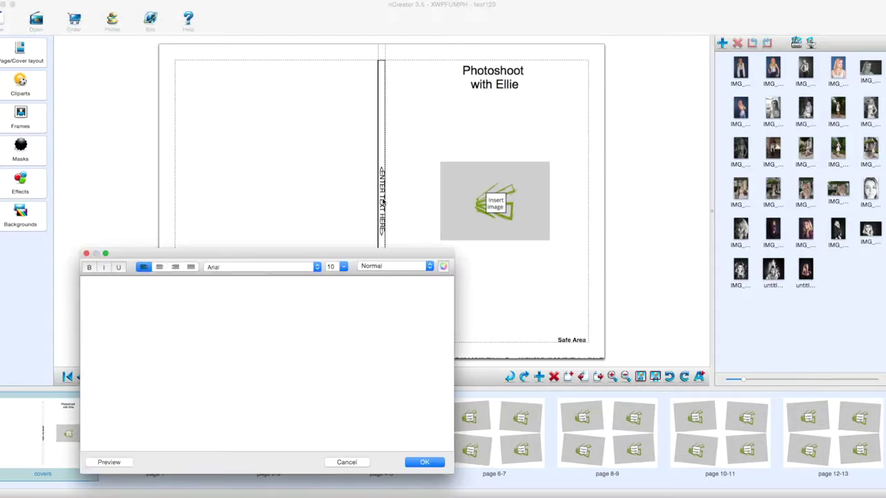
text(Photoshoot with Ellie)
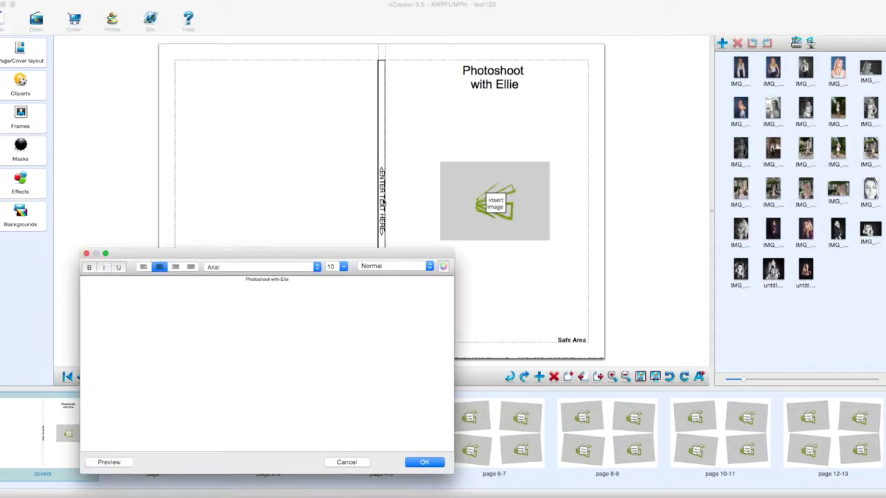
drag(290, 280, 243, 280)
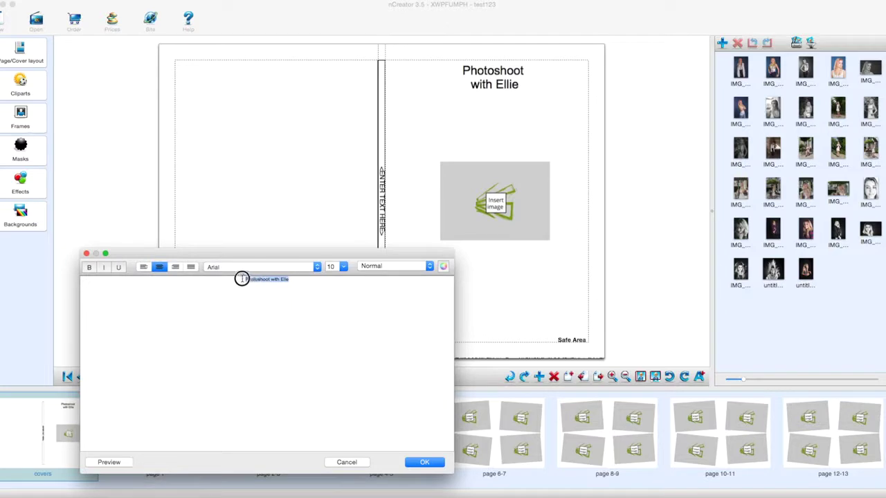
click(344, 267)
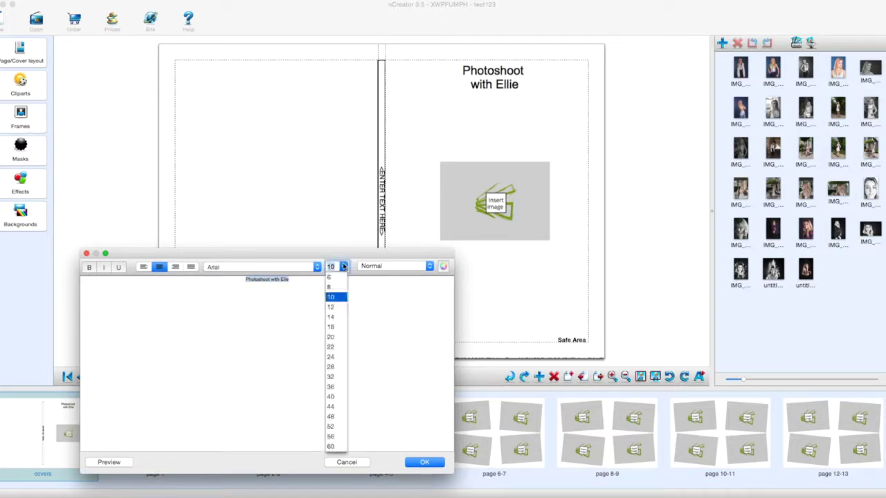
click(334, 307)
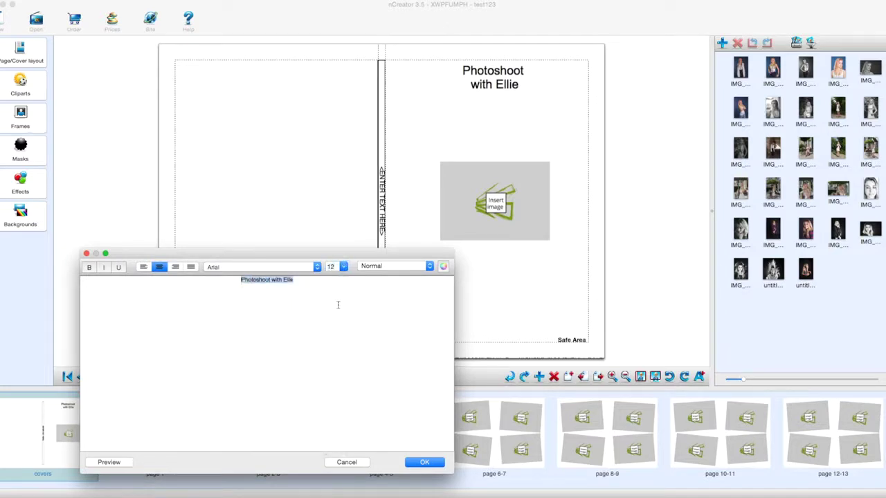
click(424, 462)
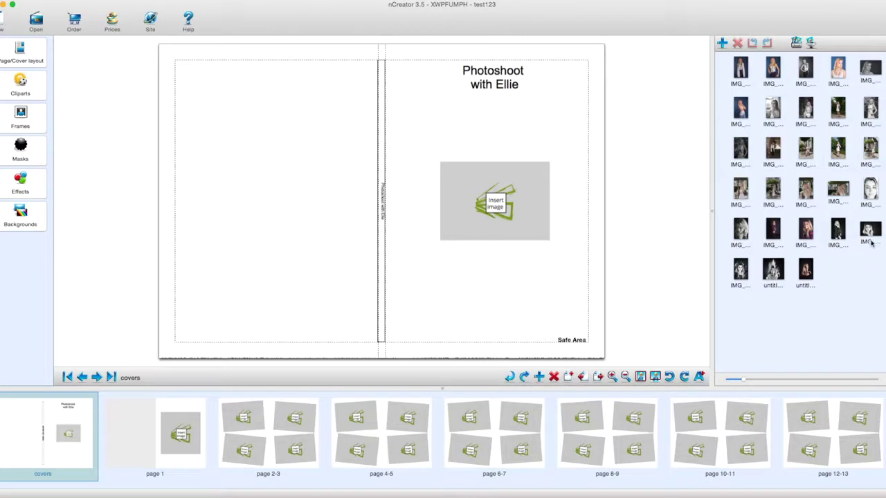
Place the black-and-white portrait IMG_7114-Edit.jpg in the cover frame, zoomed fully out.
click(872, 231)
drag(872, 230, 508, 198)
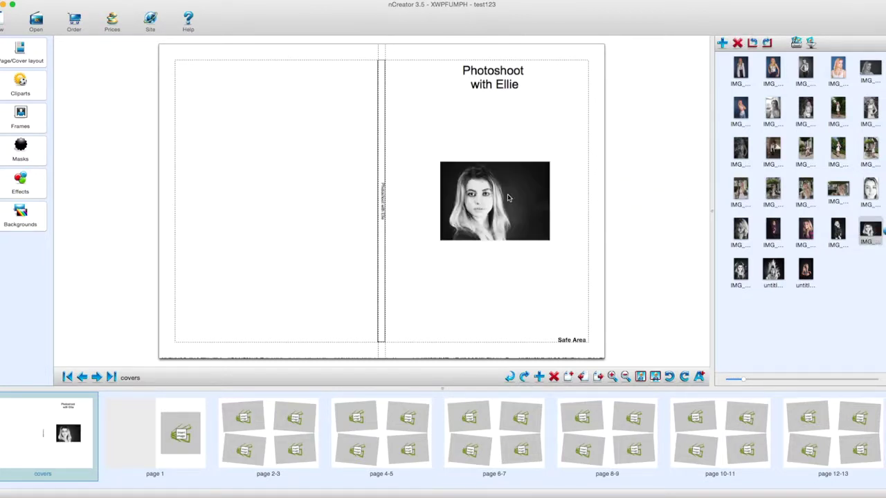
click(508, 198)
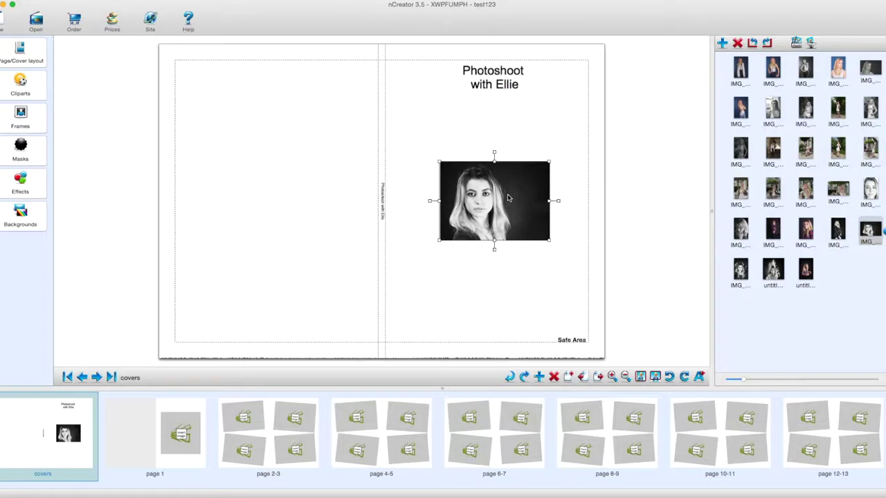
click(517, 206)
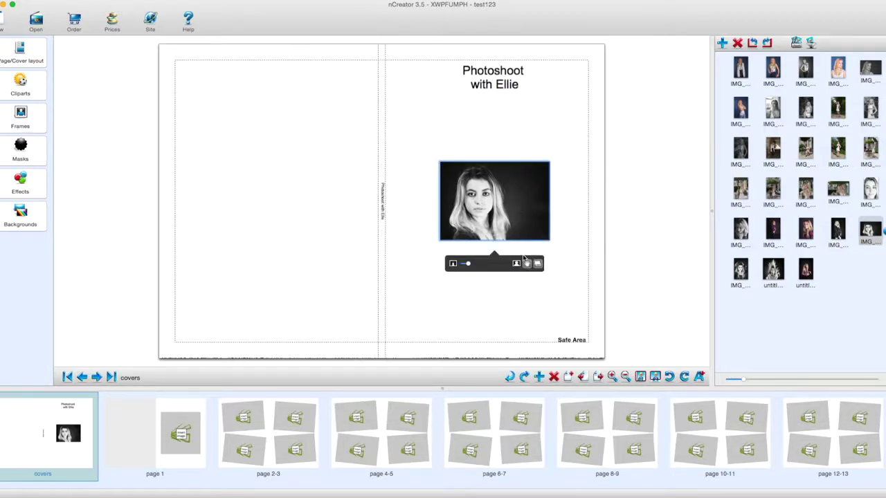
drag(468, 264, 451, 266)
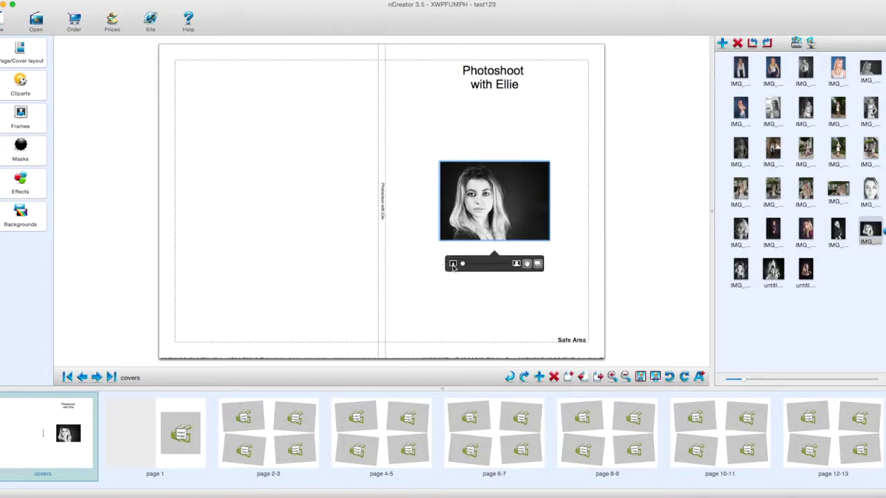
Set the portrait as a double-page background across the cover spread.
right_click(512, 208)
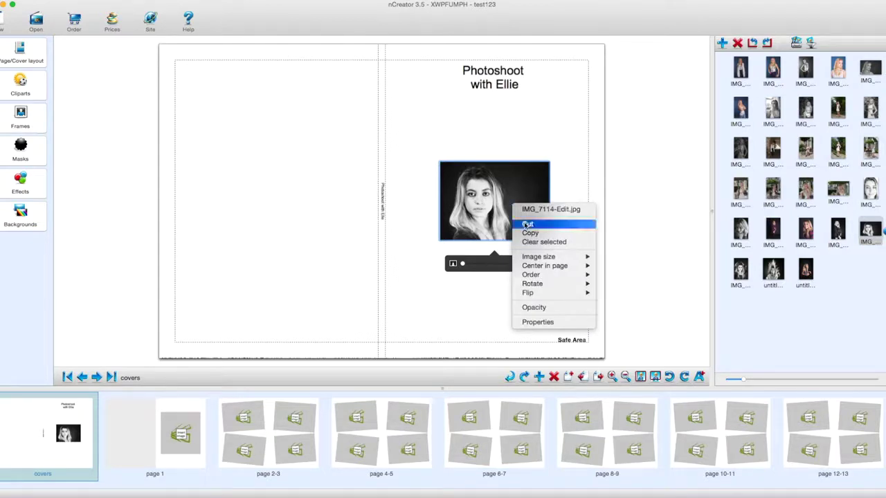
mouse_move(539, 257)
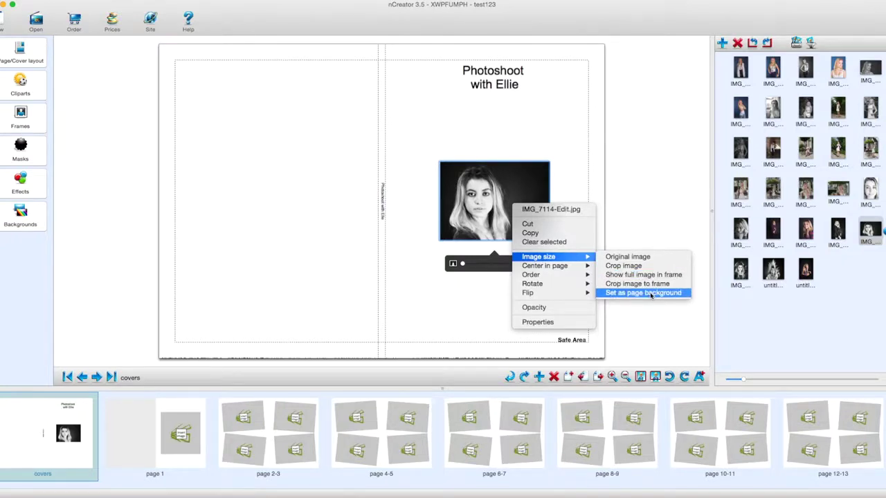
click(650, 294)
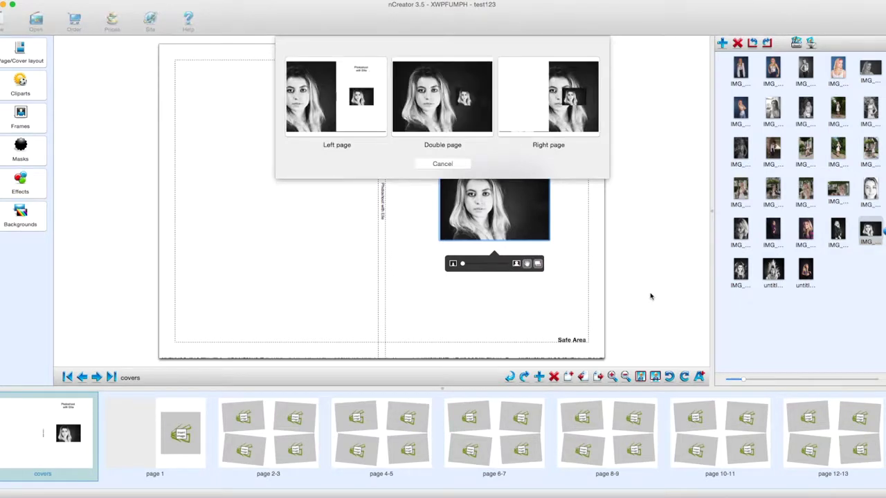
click(444, 111)
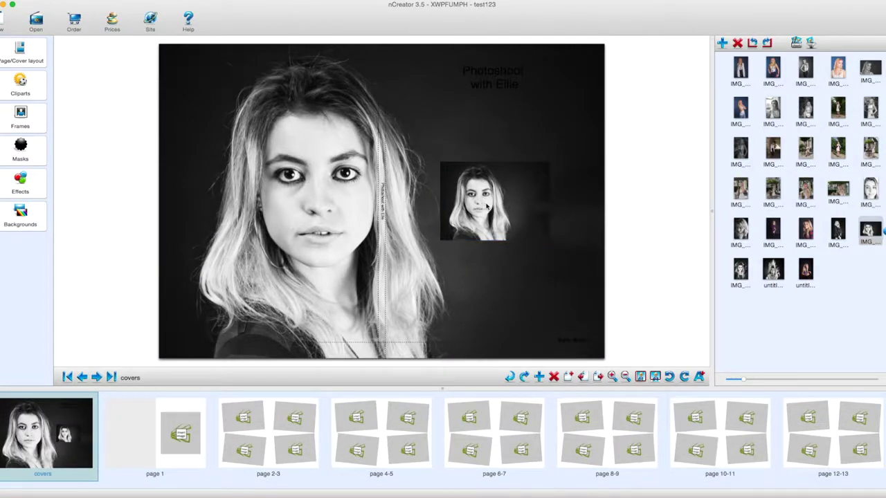
Delete the small cover photo, flip the background horizontally, and drag the title toward the upper right.
click(487, 207)
key(Delete)
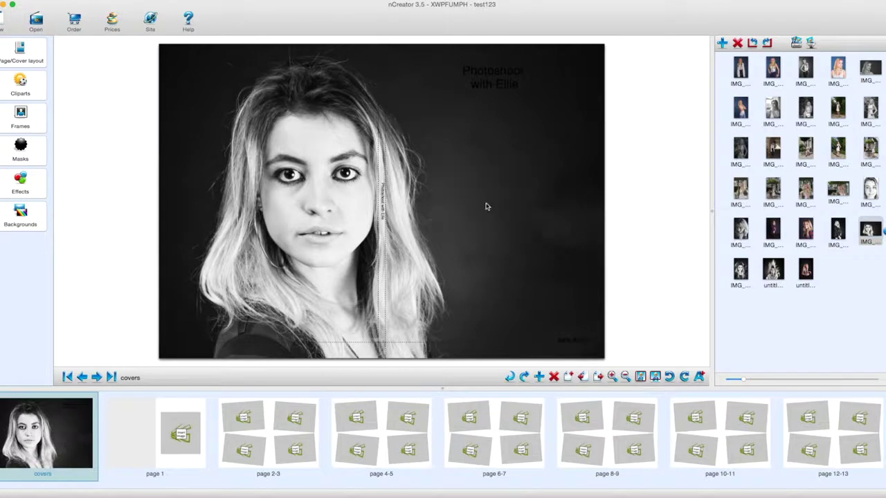
right_click(343, 299)
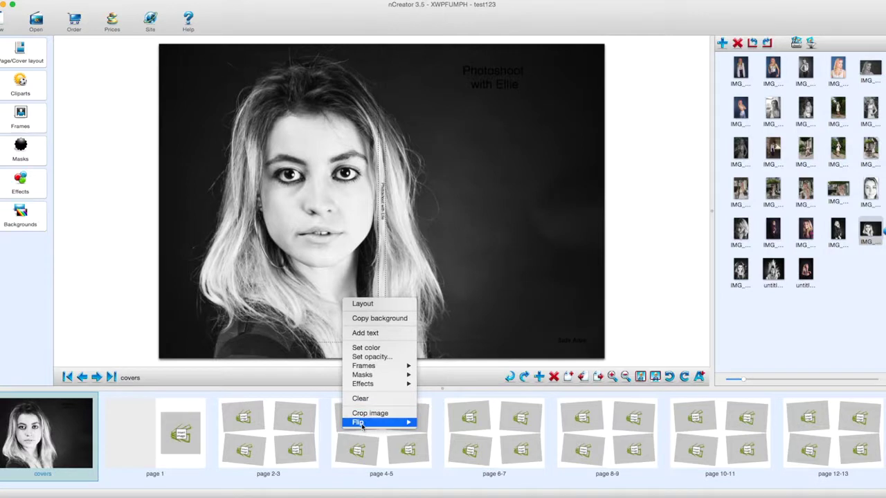
mouse_move(362, 424)
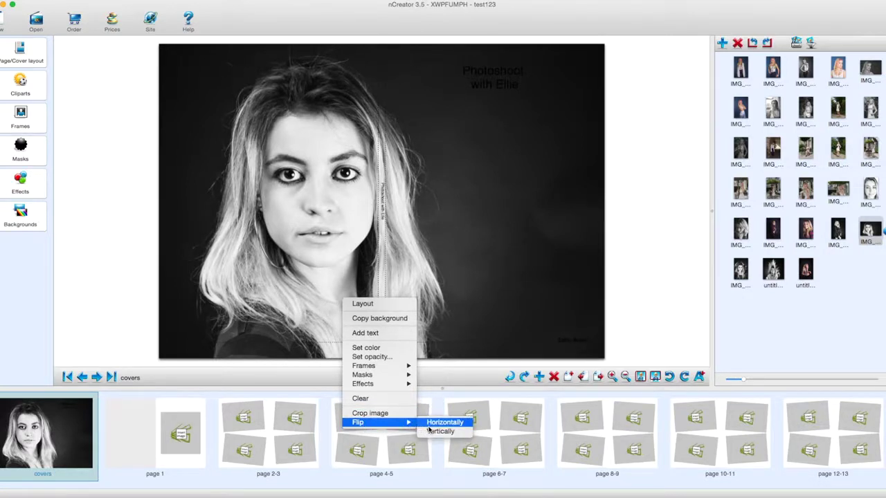
click(440, 426)
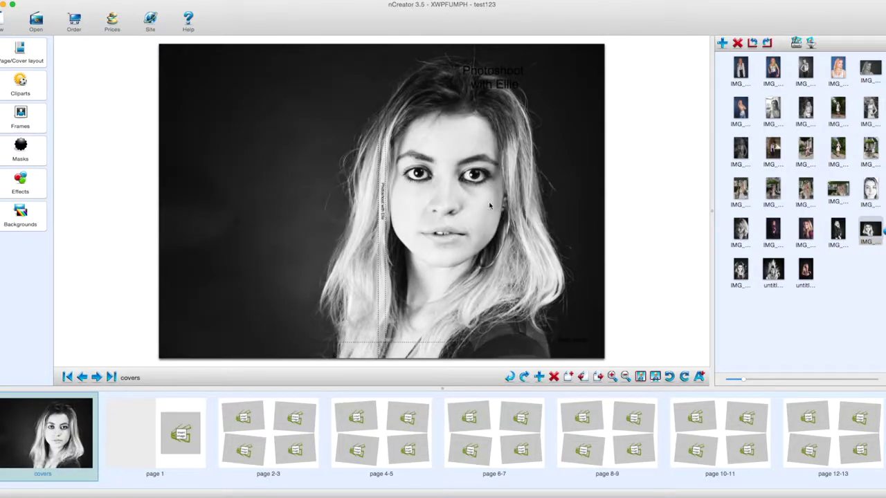
drag(505, 84, 555, 87)
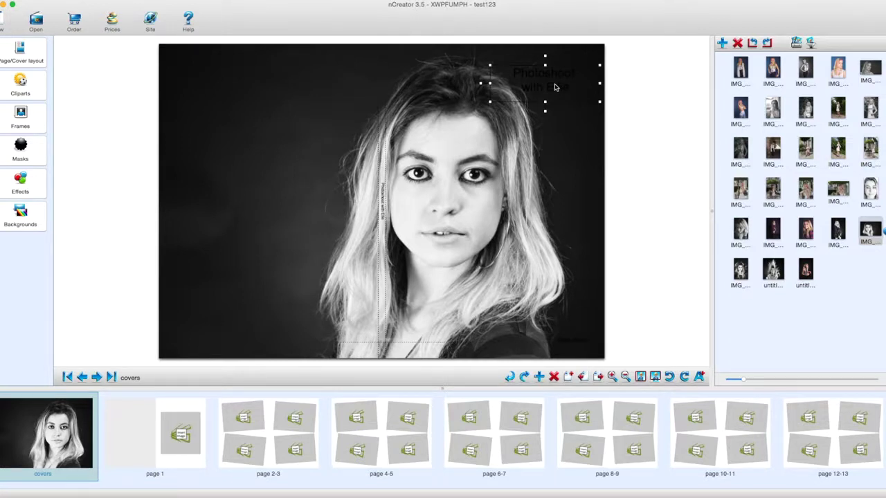
Select both lines of 'Photoshoot with Ellie' and restyle them in white Papyrus 36.
double_click(555, 87)
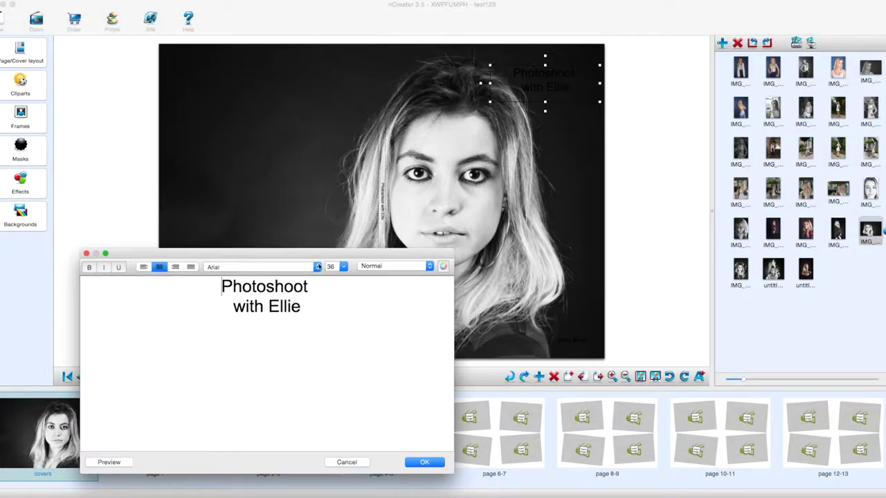
click(307, 306)
drag(306, 307, 216, 280)
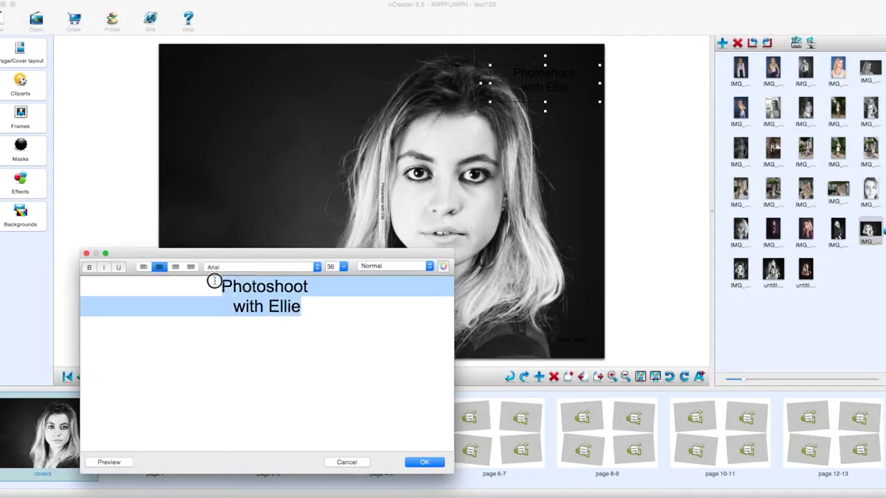
click(443, 267)
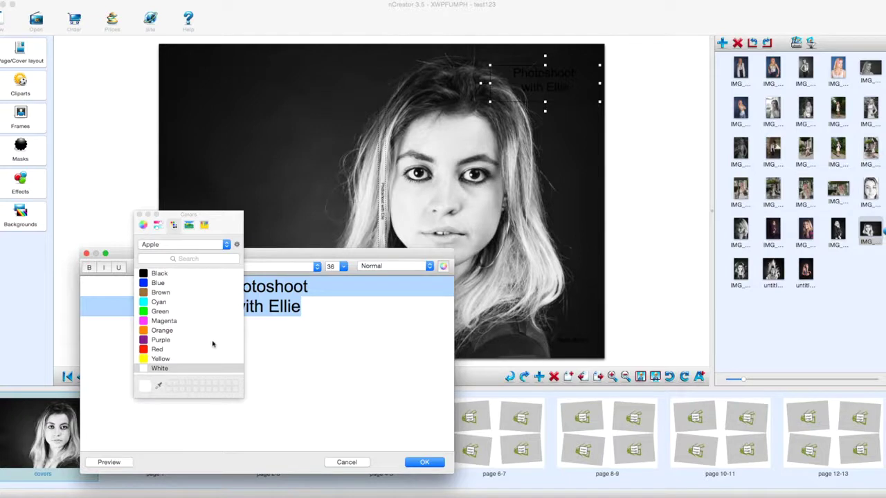
click(139, 216)
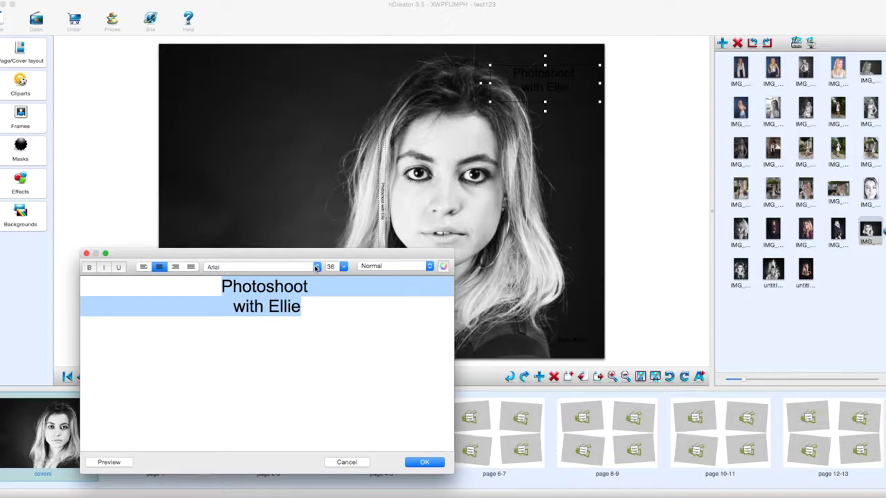
click(315, 267)
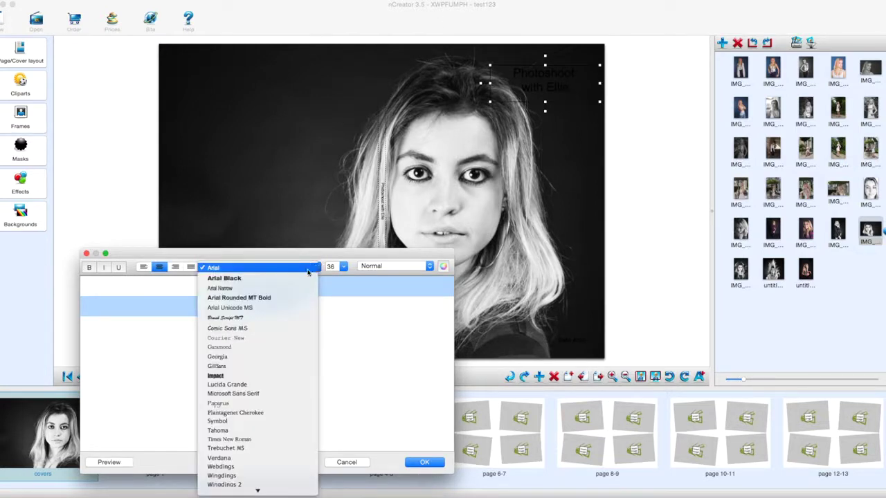
scroll(243, 324, down, 1)
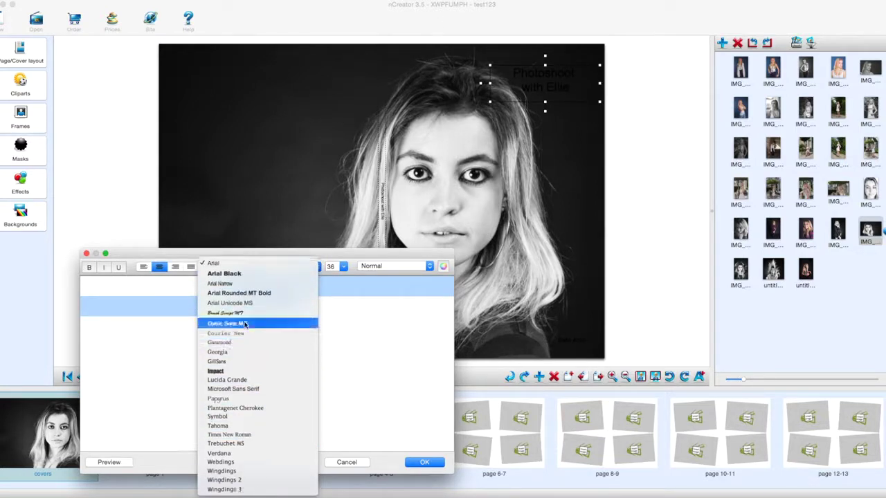
click(226, 400)
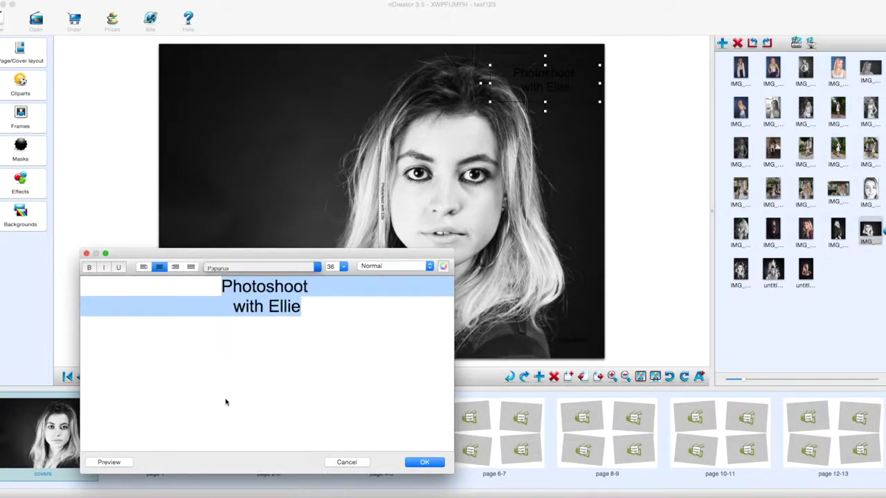
click(435, 462)
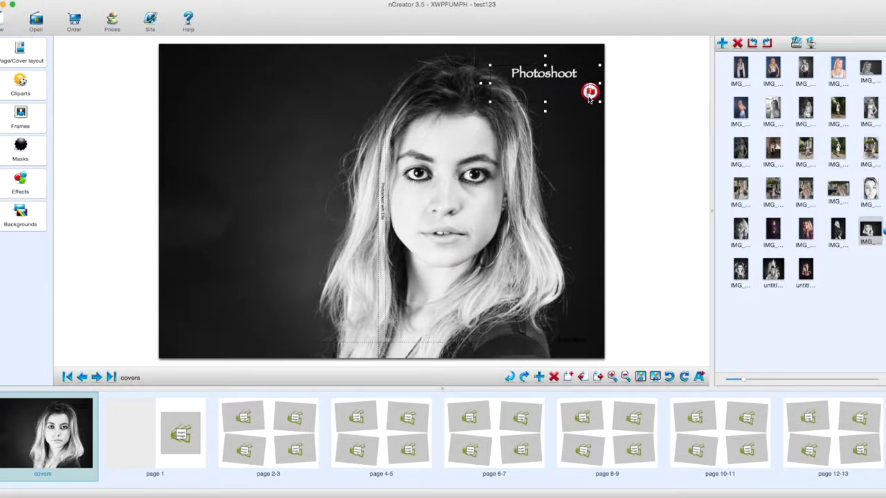
Check the title text box, which shows only 'Photoshoot' and is flagged as possibly cut off.
mouse_move(591, 97)
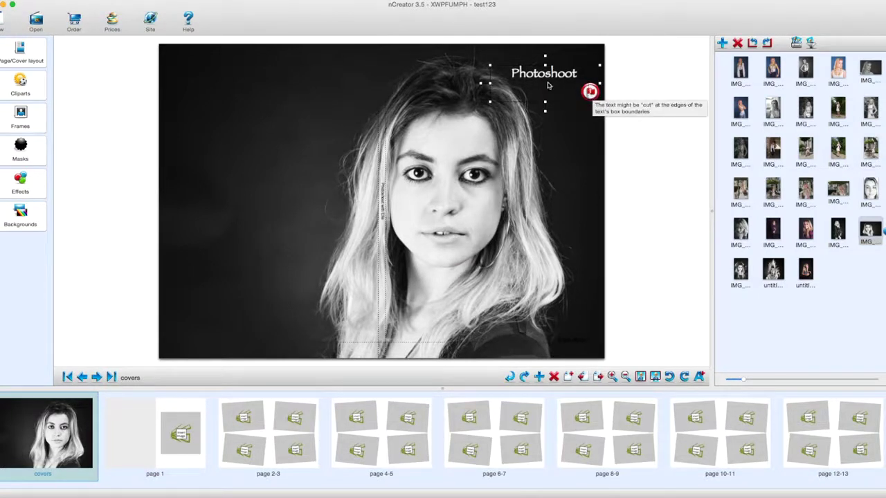
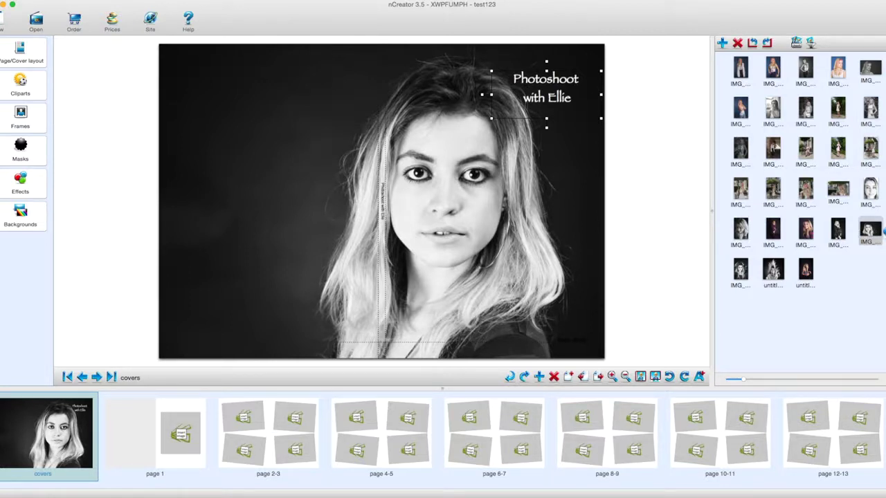
Drop the close-up black-and-white face portrait into the empty frame on page 1.
click(179, 463)
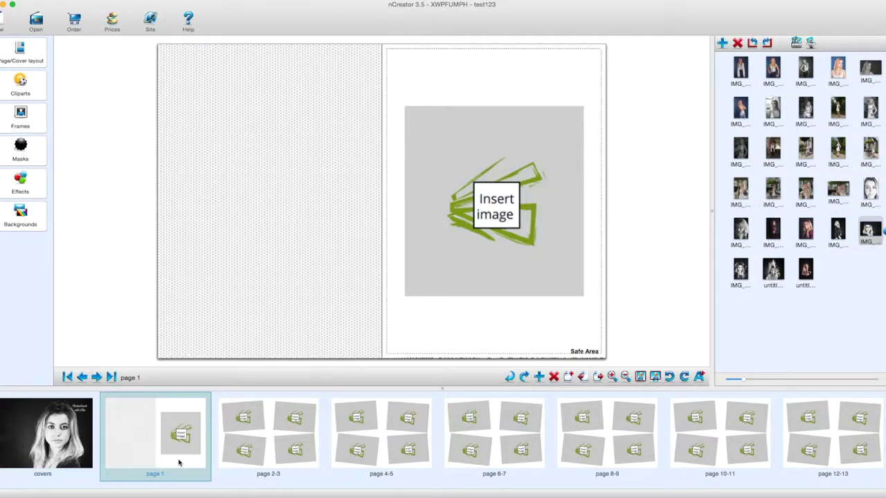
drag(870, 232, 547, 200)
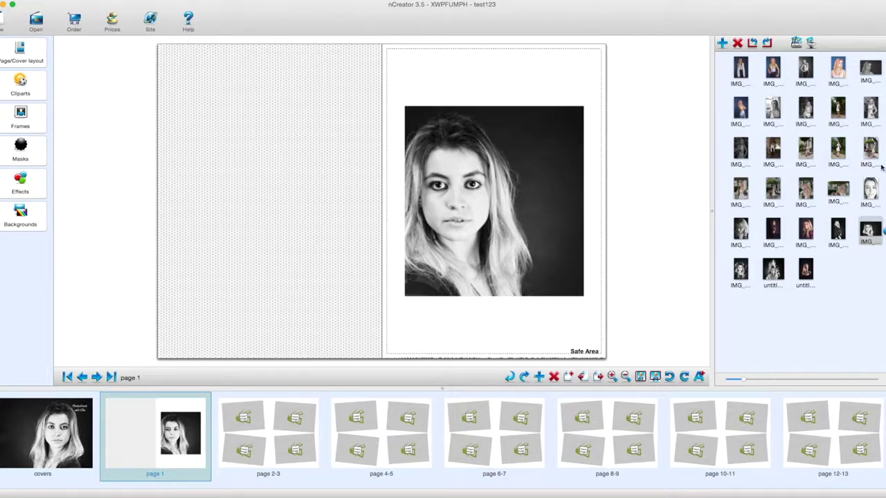
drag(870, 189, 506, 225)
Set the portrait's image size to Show full image in frame.
right_click(506, 225)
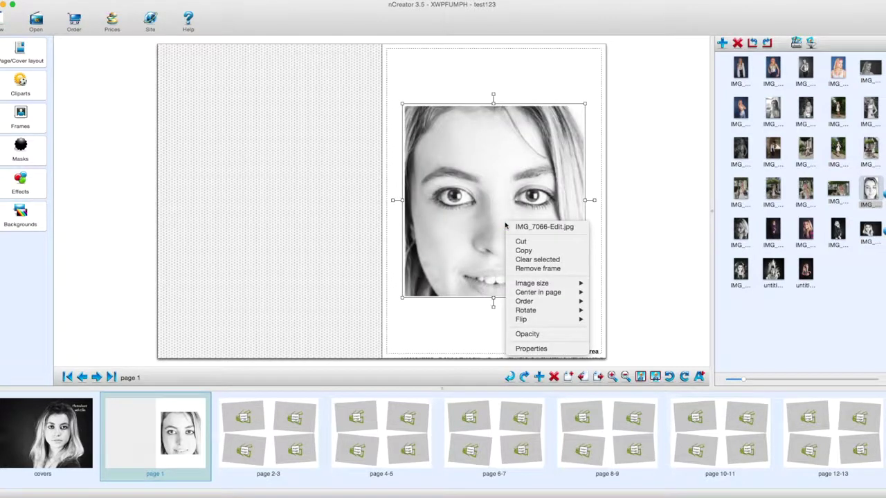
mouse_move(533, 288)
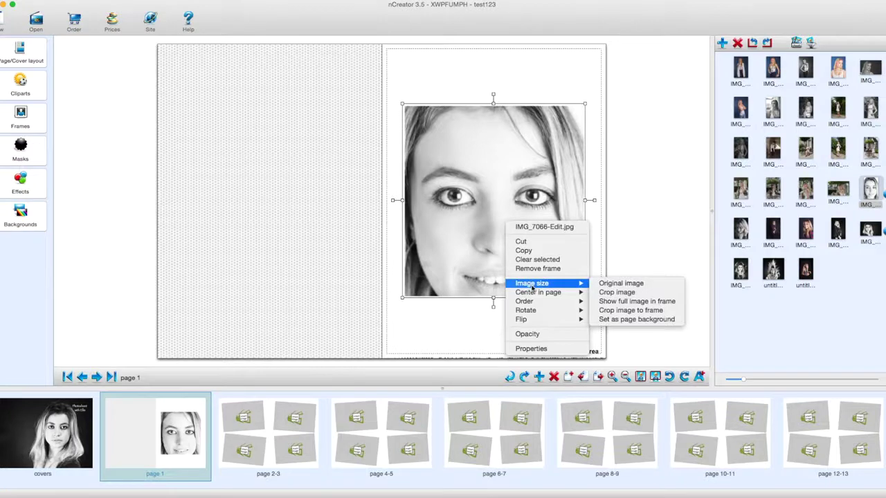
click(624, 285)
right_click(512, 224)
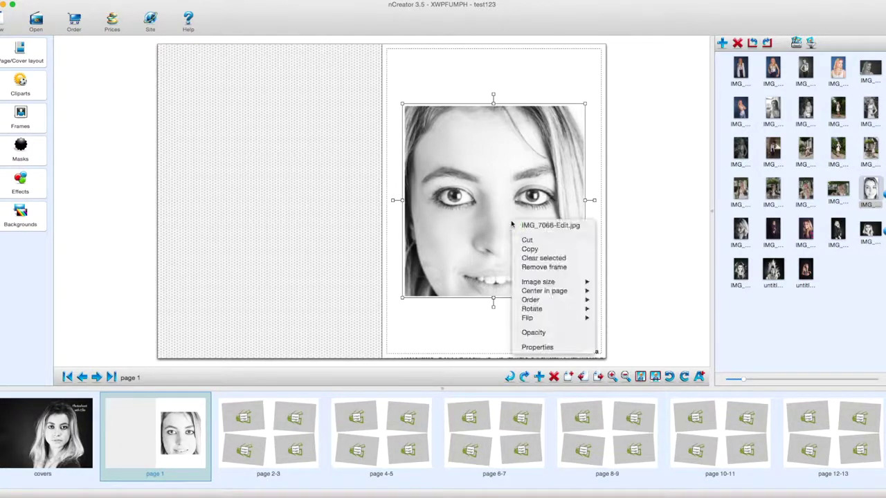
mouse_move(531, 284)
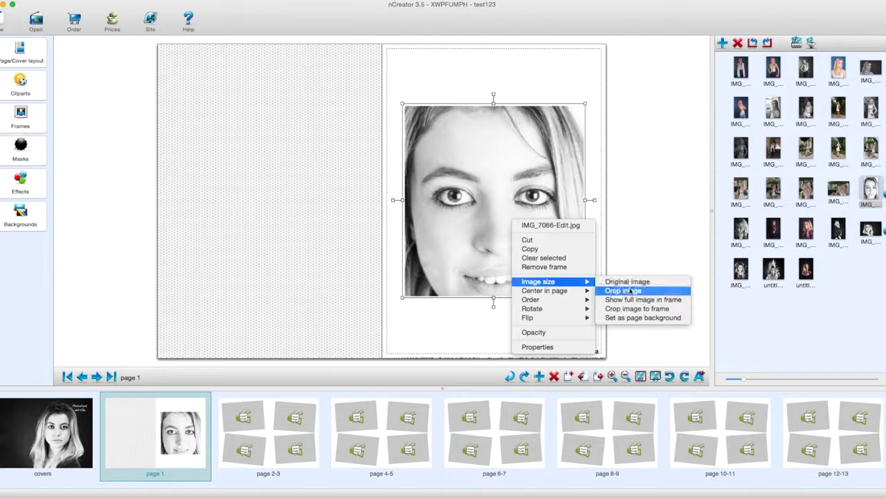
click(635, 300)
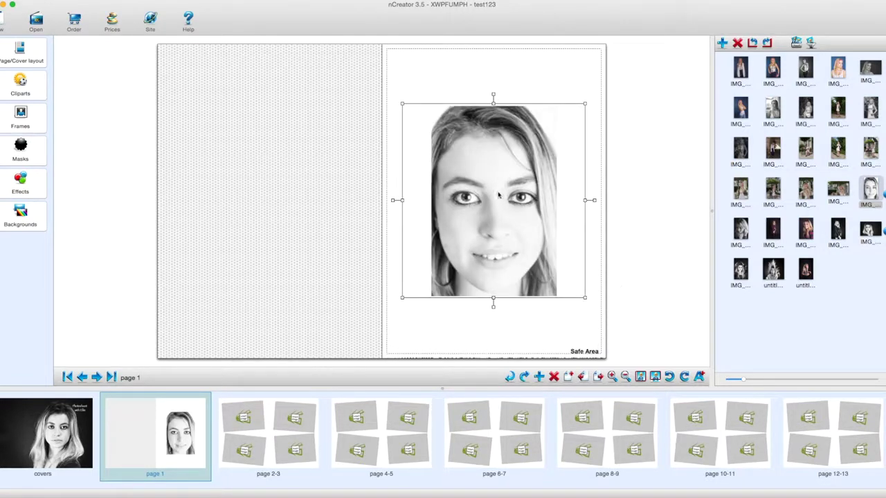
click(518, 334)
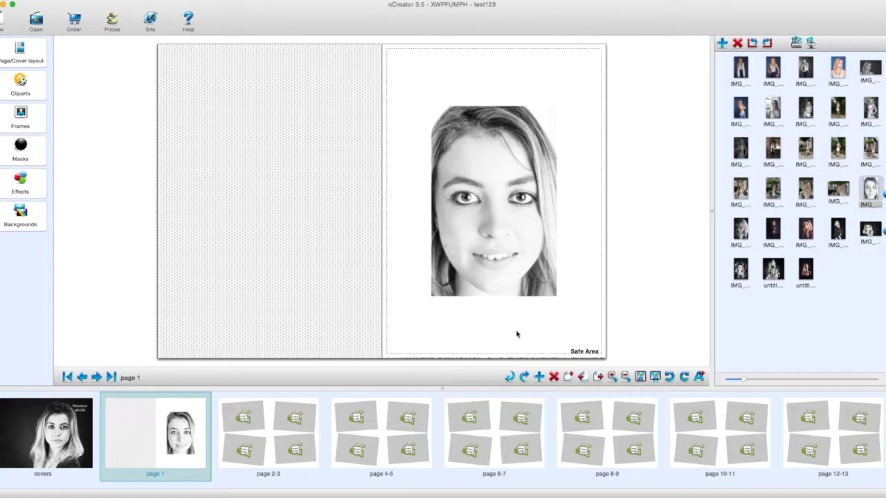
click(499, 185)
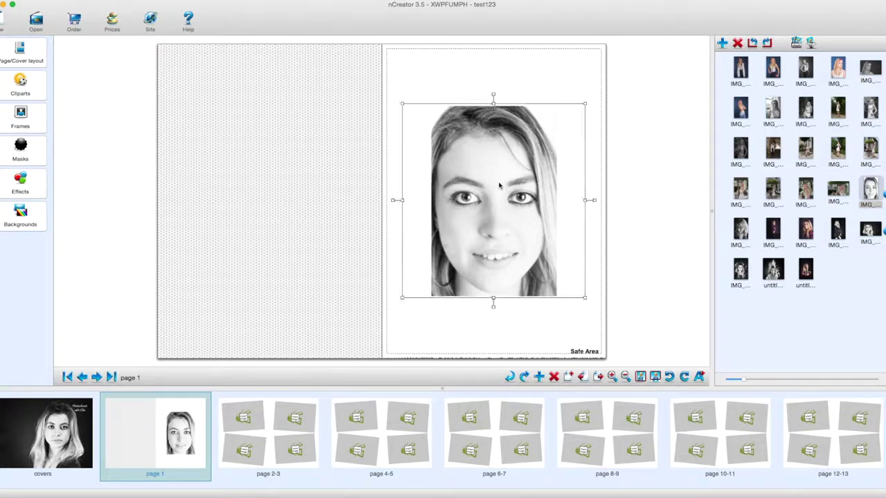
Set the close-up portrait as the right-page background of page 1, then go to spread 2-3.
right_click(499, 185)
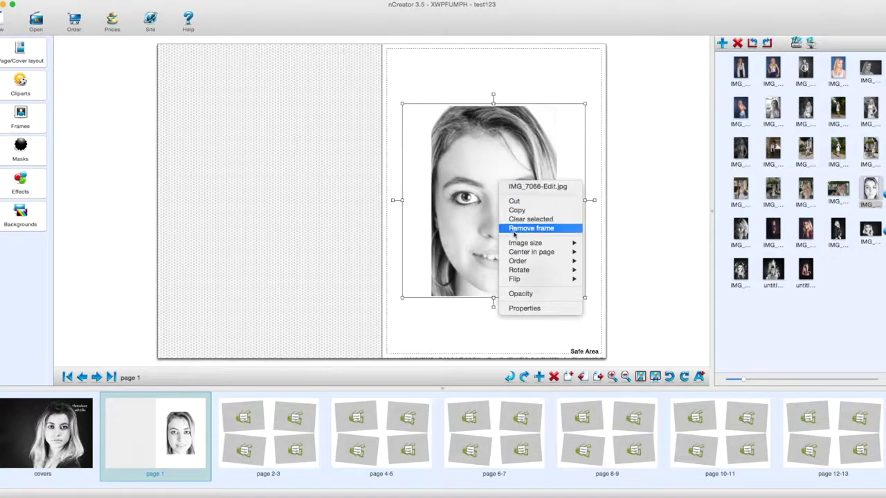
mouse_move(519, 247)
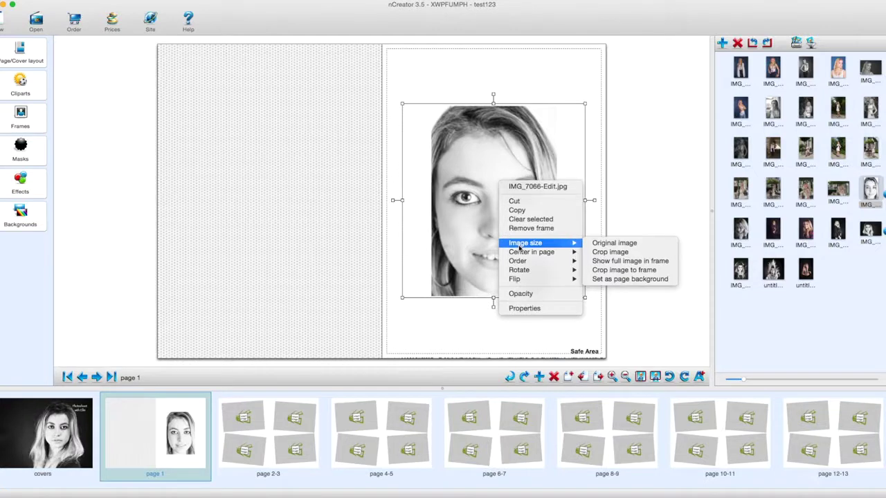
click(630, 280)
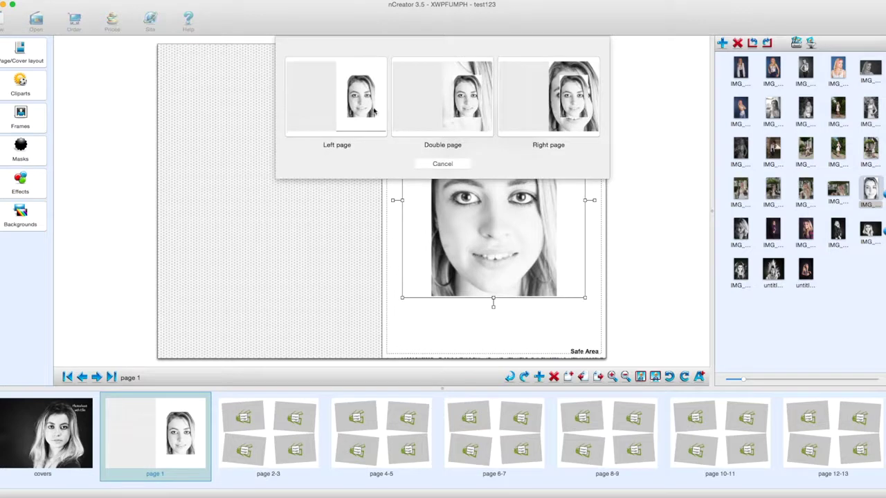
click(555, 70)
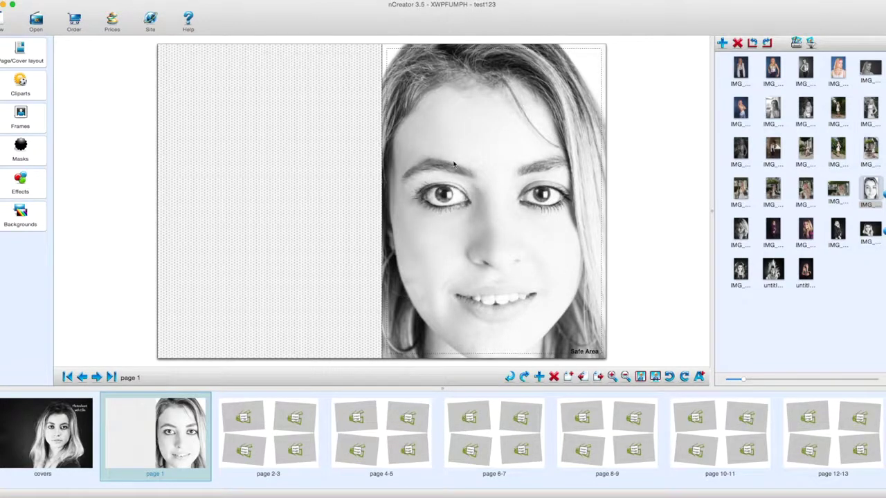
click(272, 413)
Delete all four empty photo frames from the pages 2-3 spread.
click(286, 139)
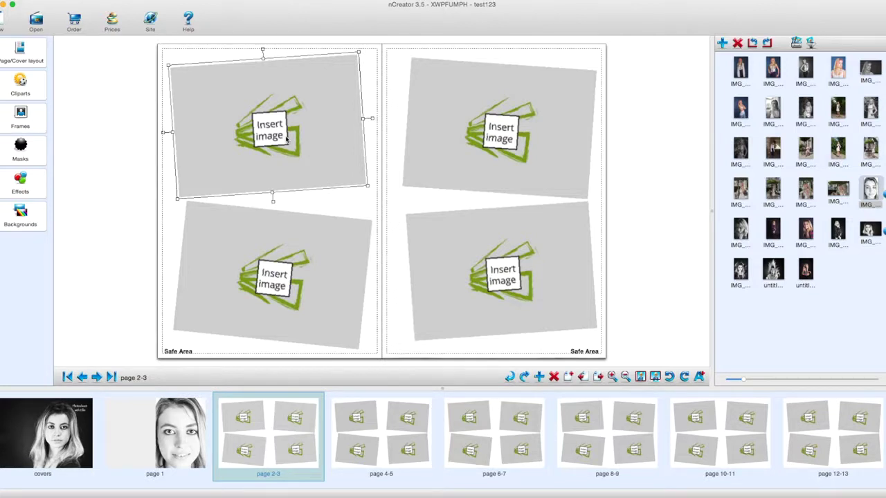
key(Delete)
click(322, 253)
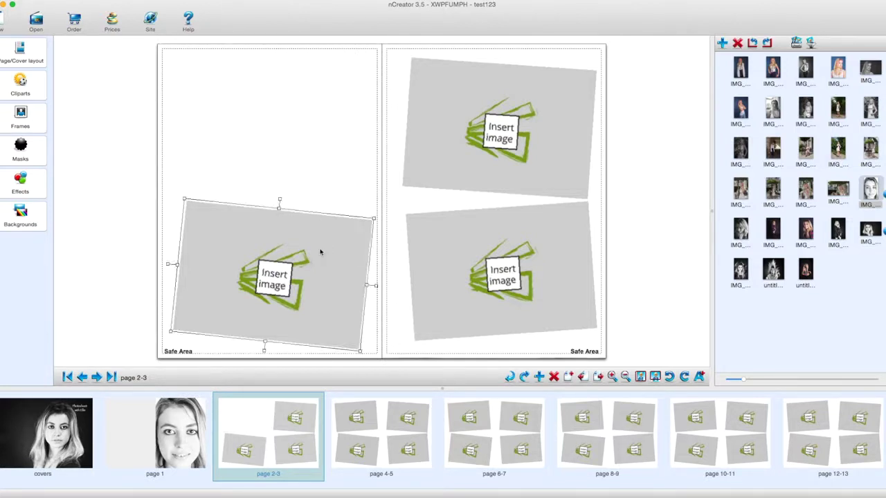
key(Delete)
click(507, 239)
key(Delete)
click(509, 118)
key(Delete)
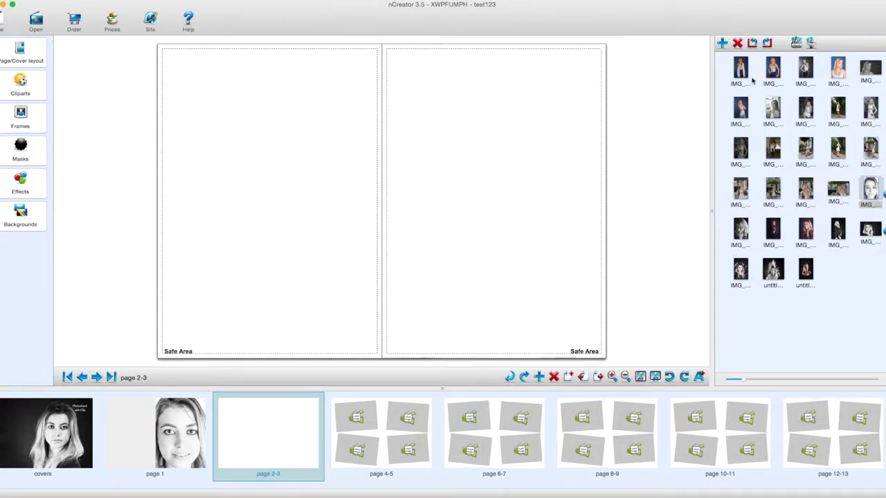
Place a standing portrait on the left page, centred horizontally and vertically, cropped to its frame.
drag(740, 68, 283, 189)
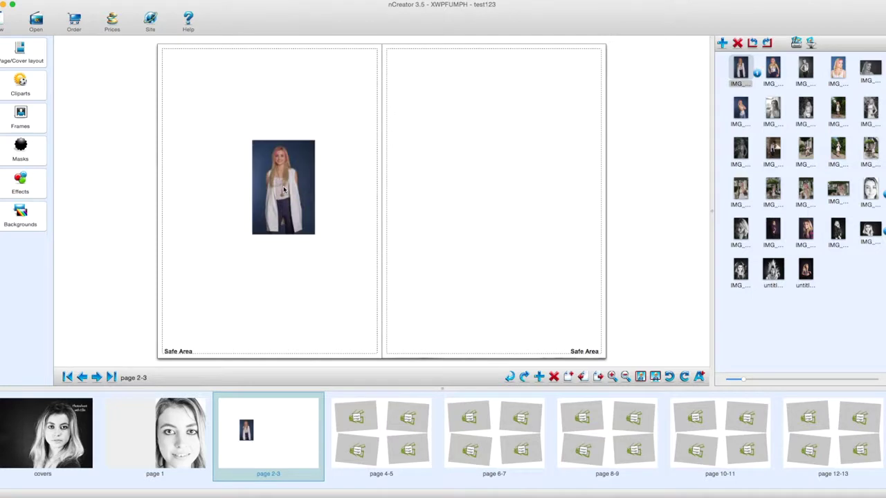
right_click(289, 217)
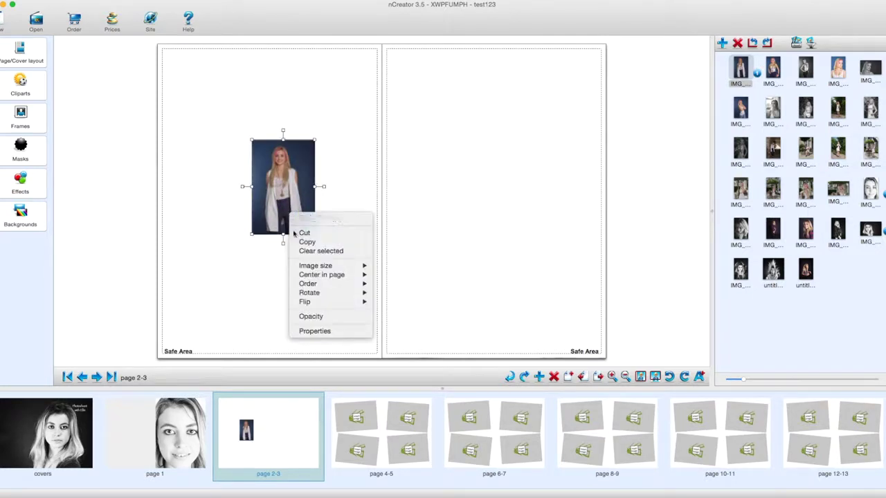
mouse_move(309, 269)
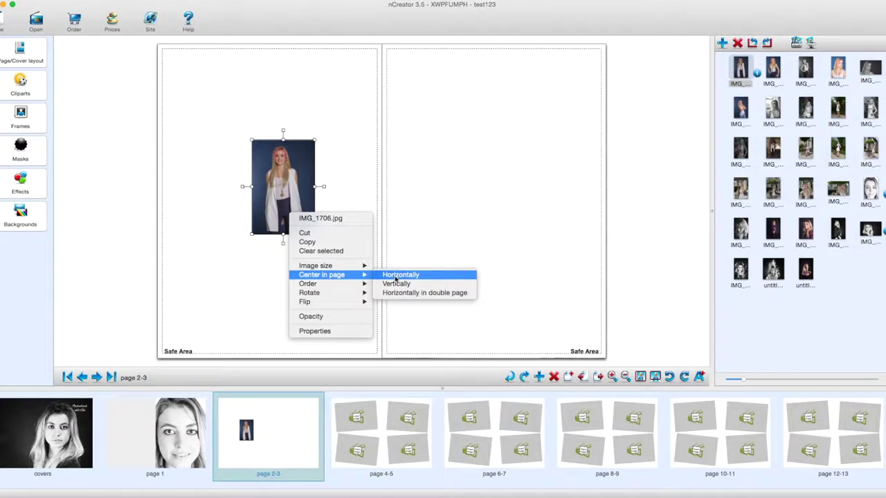
click(398, 276)
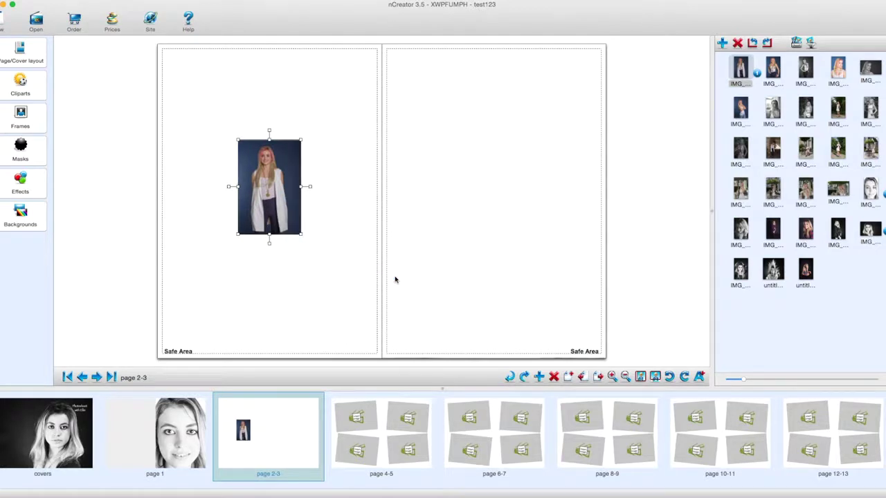
right_click(253, 179)
mouse_move(282, 231)
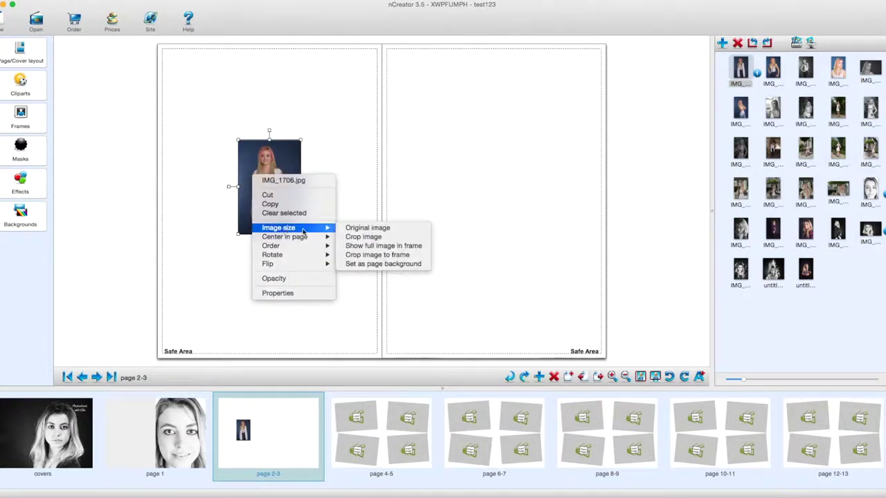
mouse_move(304, 239)
click(373, 247)
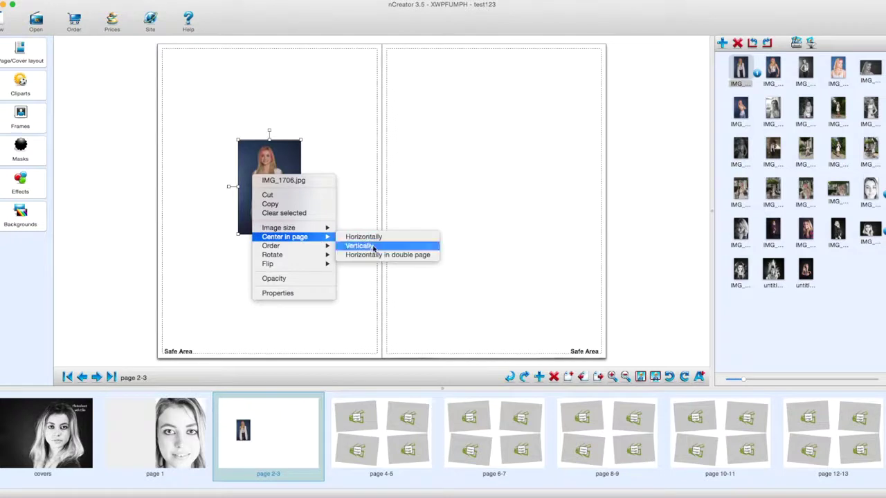
right_click(255, 205)
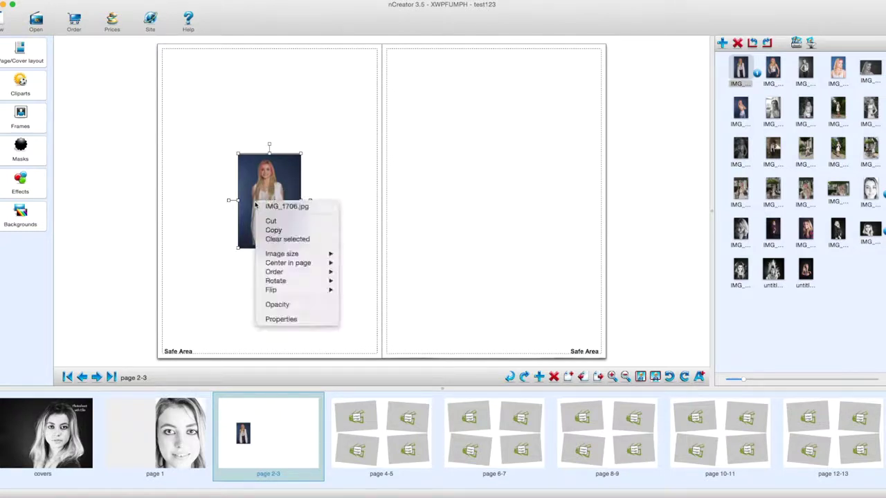
mouse_move(280, 257)
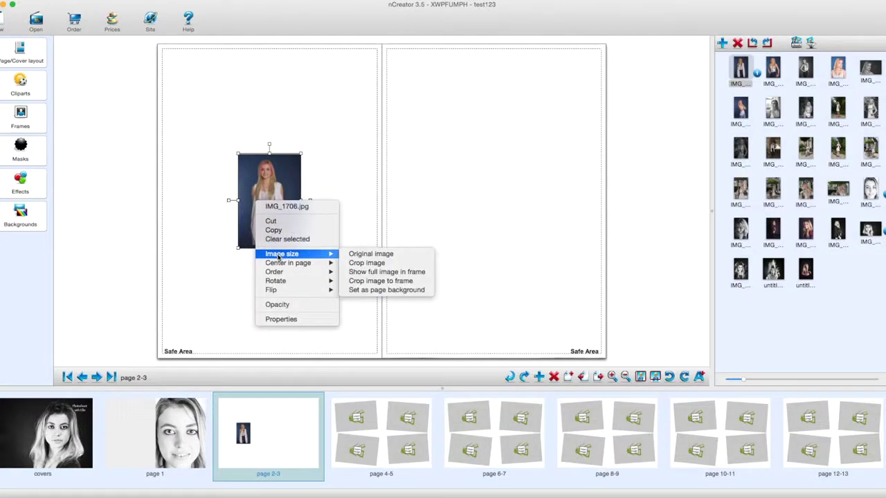
click(387, 282)
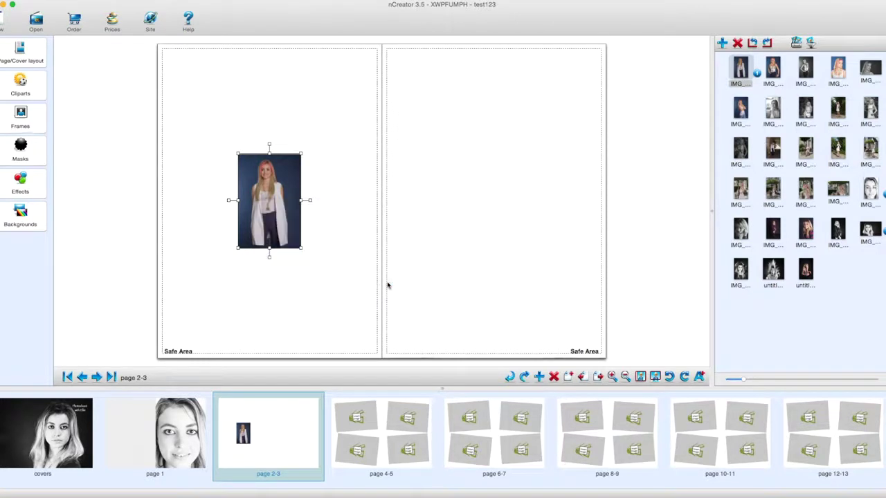
Replace the left-page photo with IMG_1706 as the full left-page background, deleting the small frame.
drag(237, 154, 155, 44)
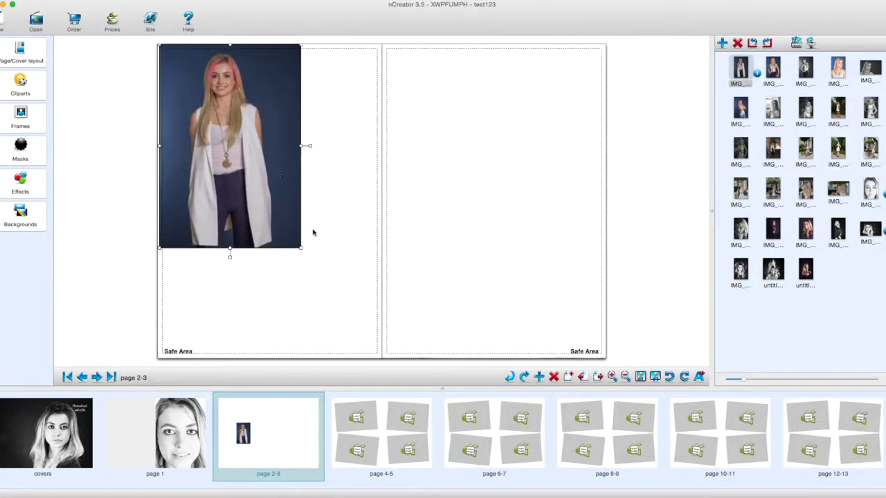
drag(302, 250, 390, 393)
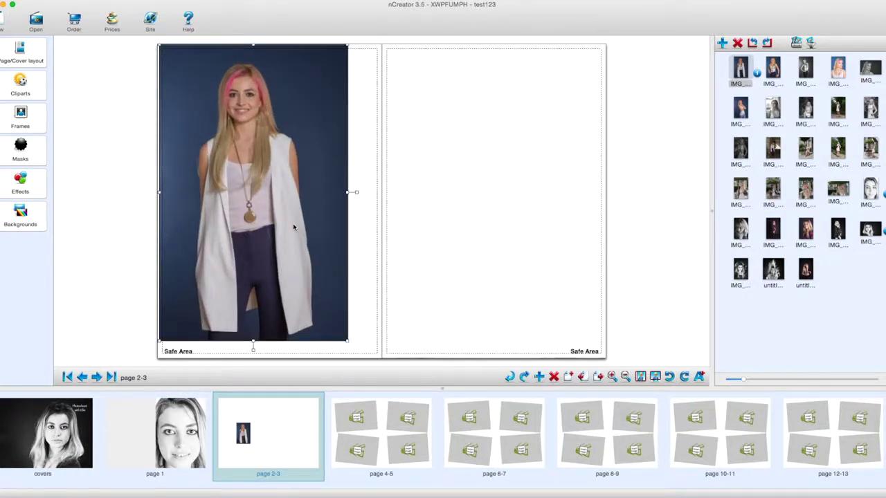
key(Delete)
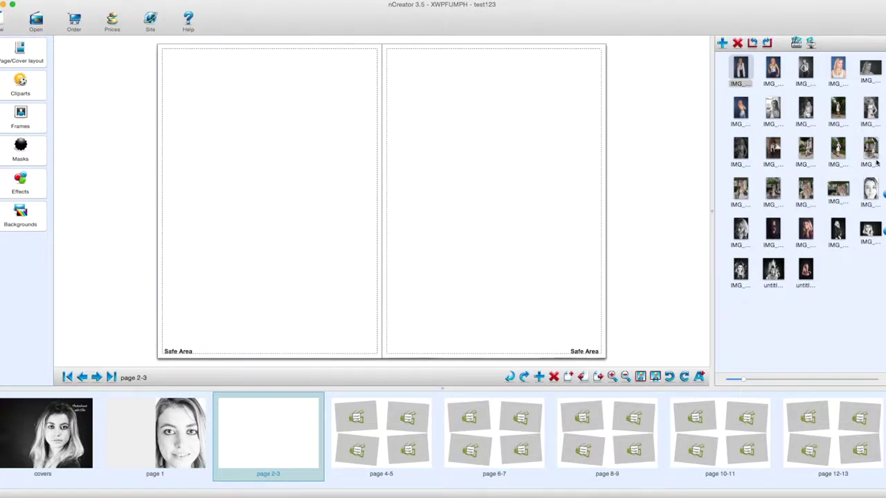
drag(740, 69, 282, 193)
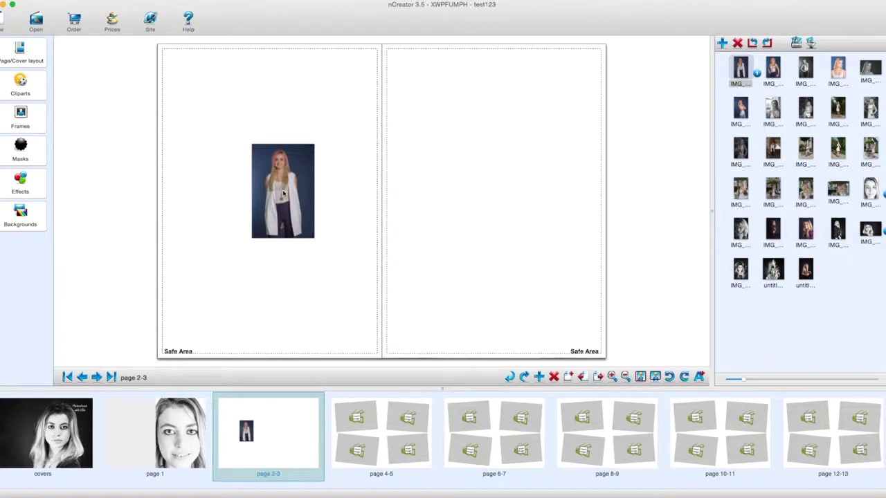
right_click(282, 194)
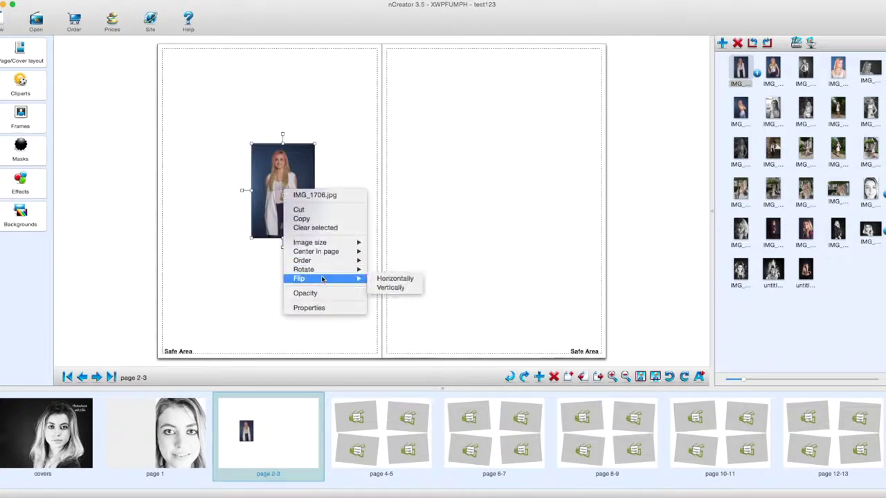
click(398, 244)
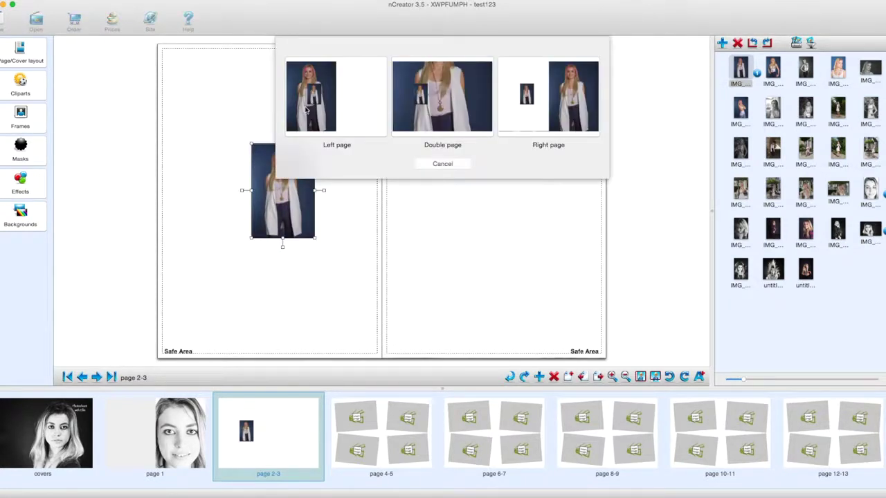
click(311, 104)
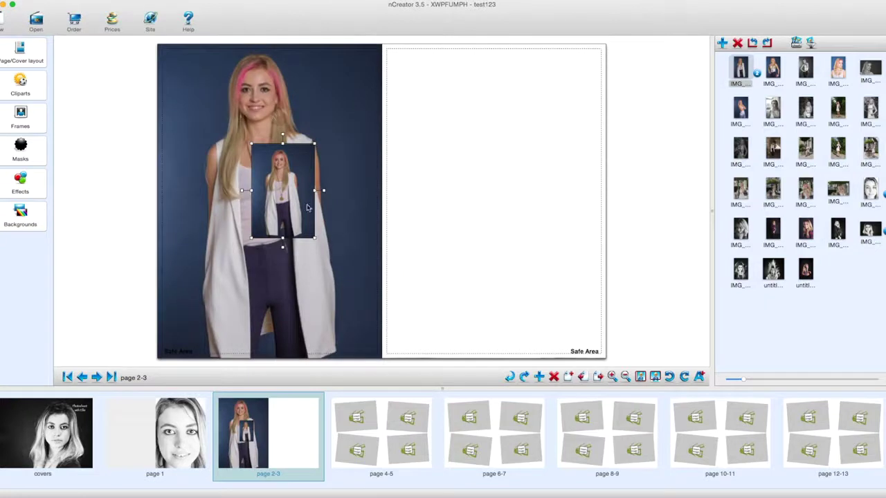
key(Delete)
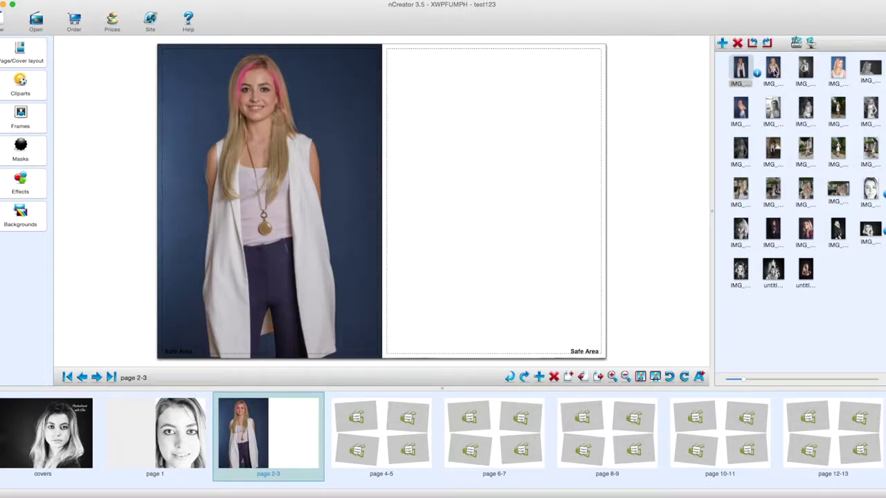
Make a second standing portrait the right-page background of spread 2-3, then open spread 4-5.
drag(773, 68, 490, 181)
right_click(490, 183)
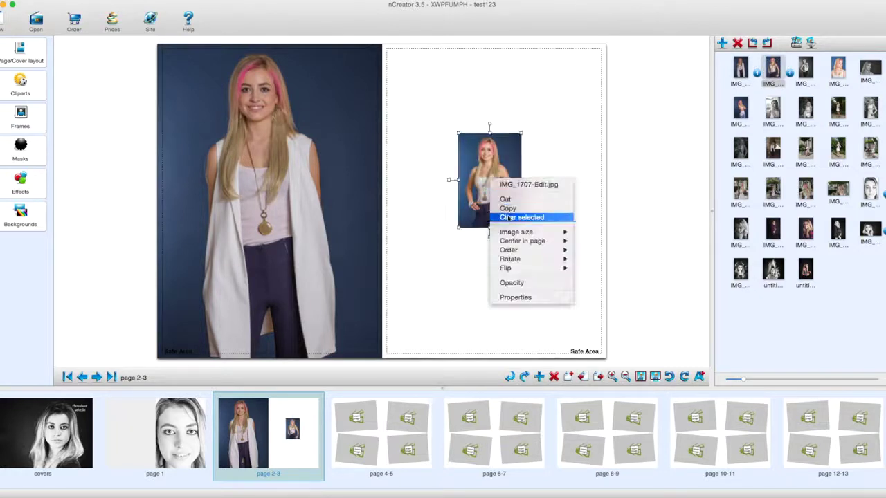
mouse_move(515, 234)
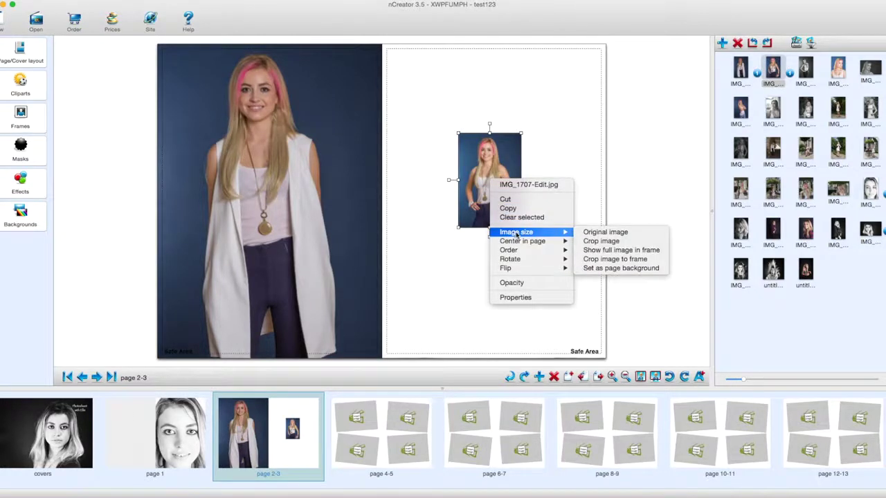
click(637, 269)
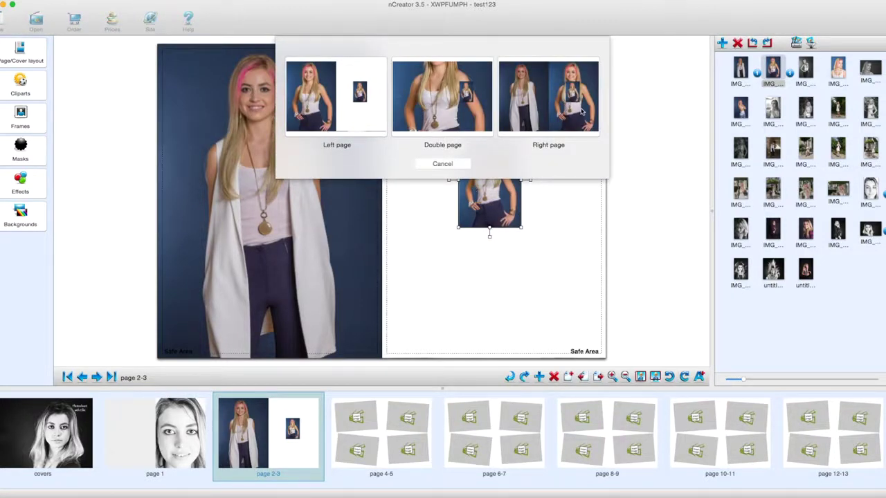
click(583, 110)
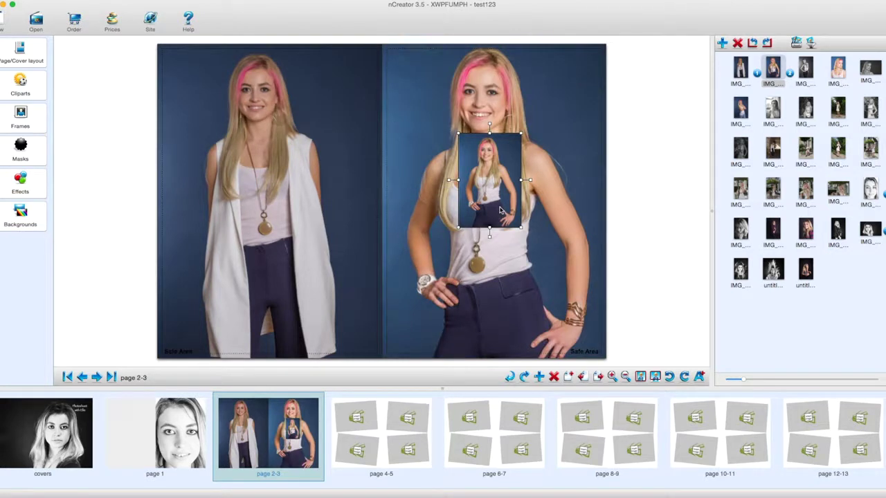
key(Delete)
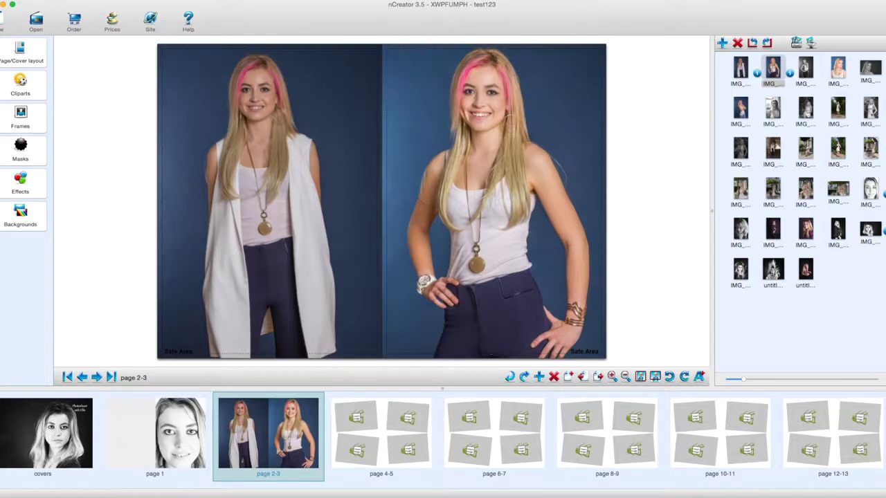
click(391, 432)
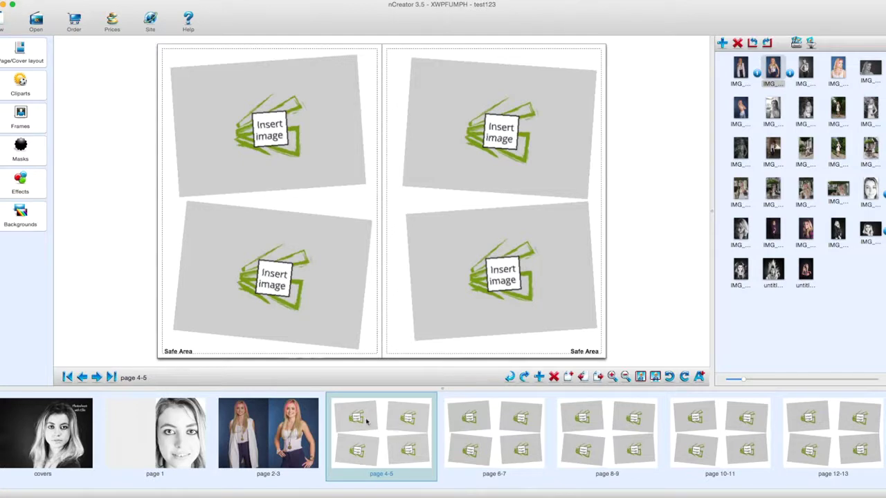
click(311, 121)
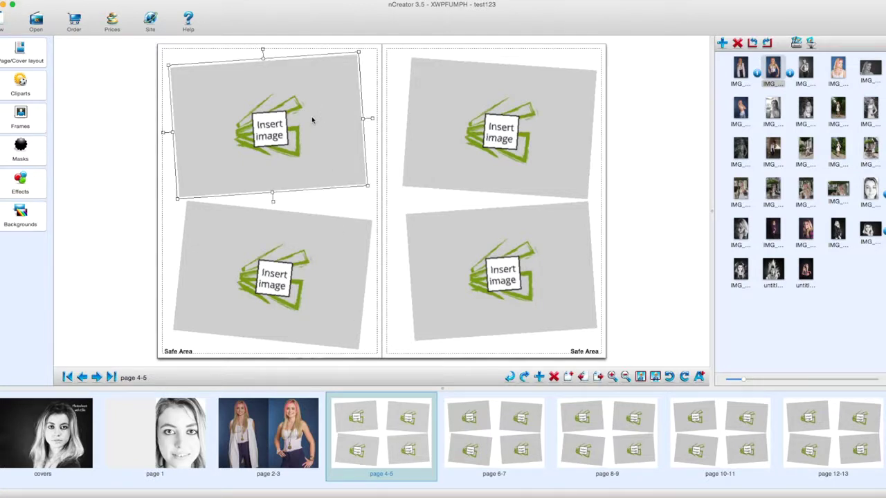
Delete the four placeholder frames from the pages 4-5 spread.
key(Delete)
click(306, 267)
key(Delete)
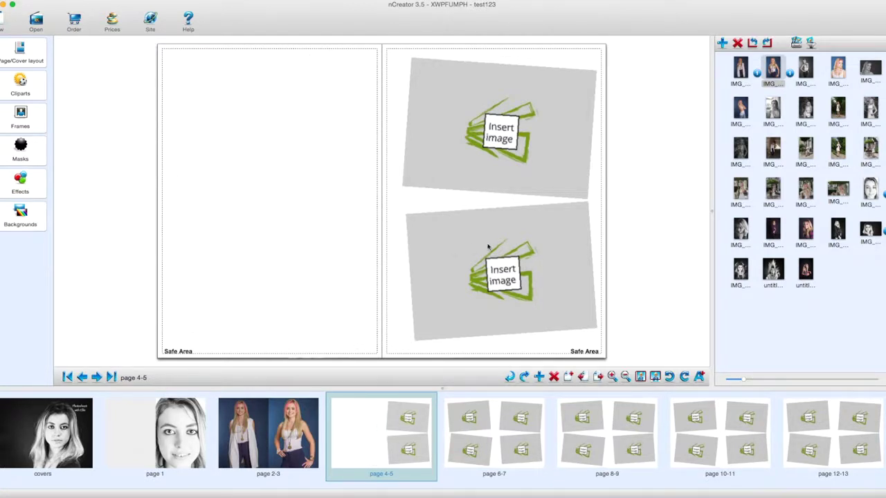
click(483, 247)
key(Delete)
click(511, 122)
key(Delete)
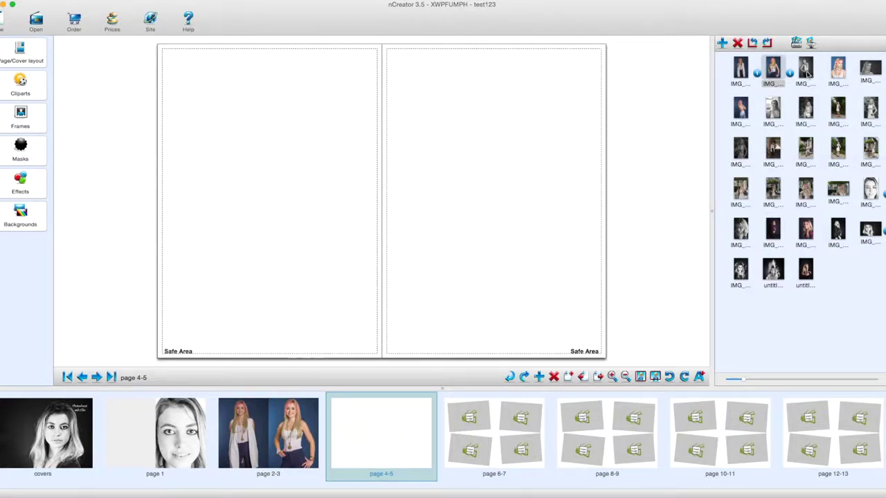
Set black-and-white IMG_1712-Edit as the left-page background and remove the leftover frame.
drag(807, 72, 277, 190)
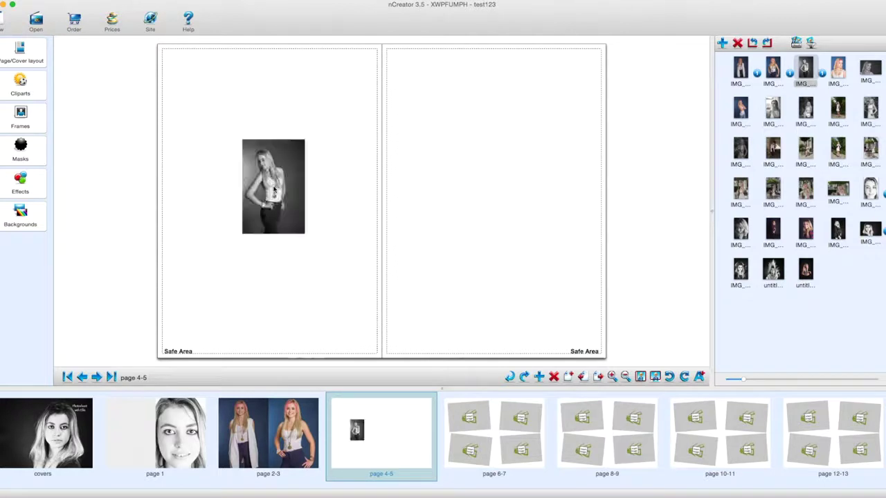
right_click(275, 187)
mouse_move(300, 267)
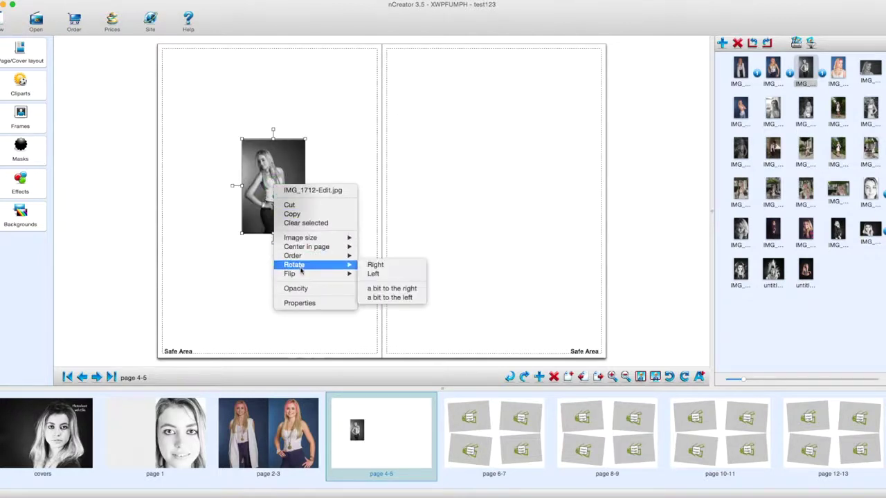
mouse_move(308, 239)
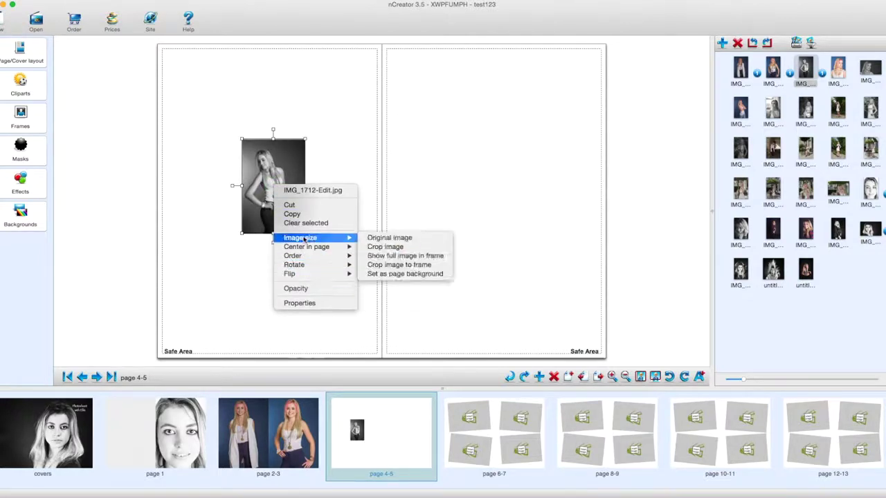
click(407, 274)
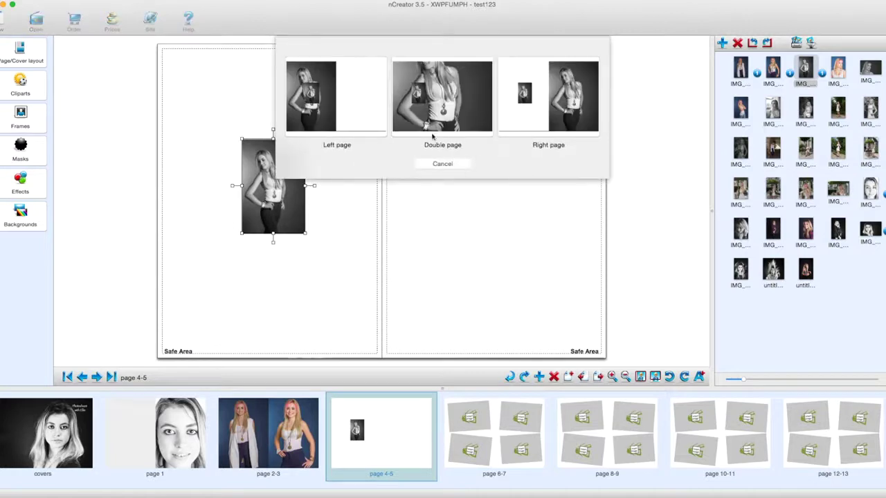
click(340, 109)
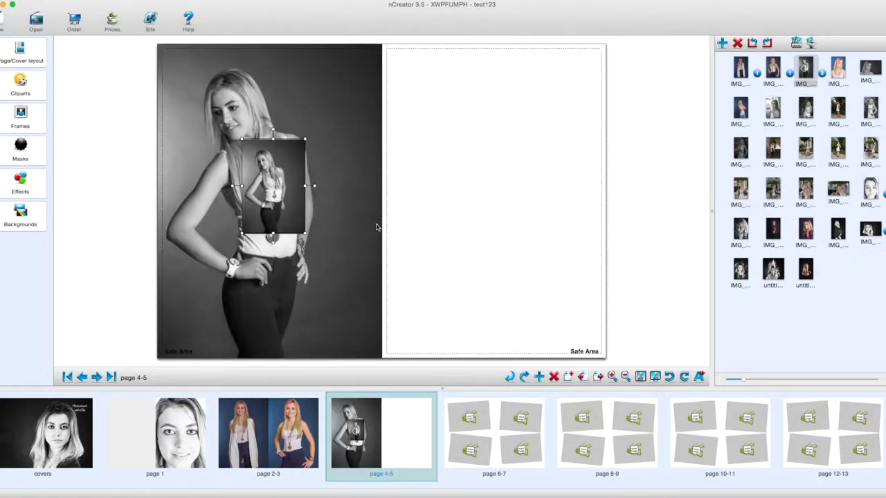
key(Delete)
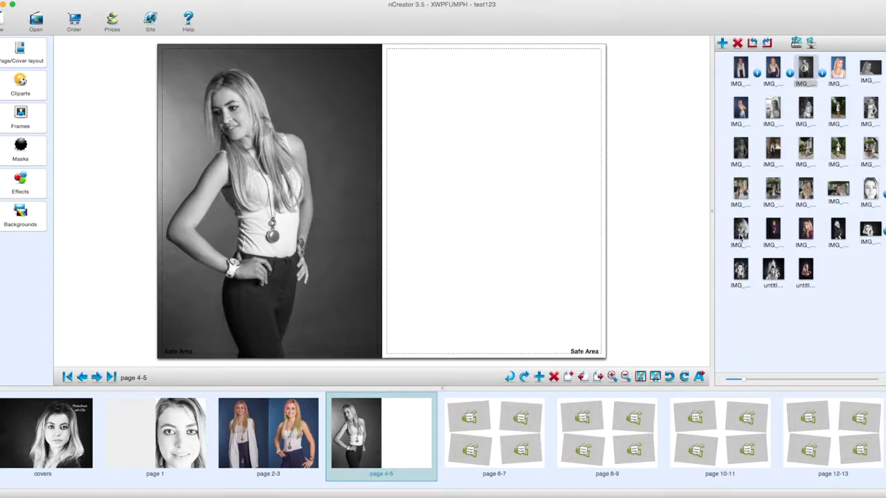
Set a black-and-white close-up portrait as page 5's right-page background, deleting the leftover frame.
drag(741, 237, 523, 223)
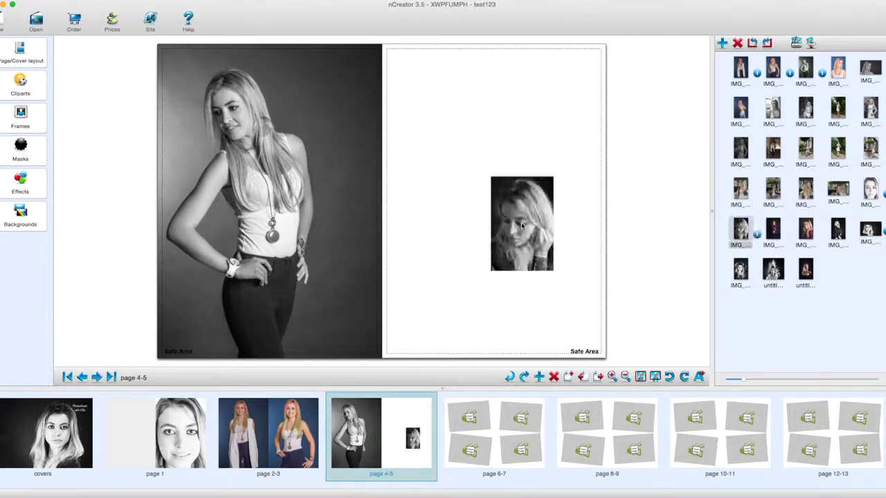
right_click(523, 225)
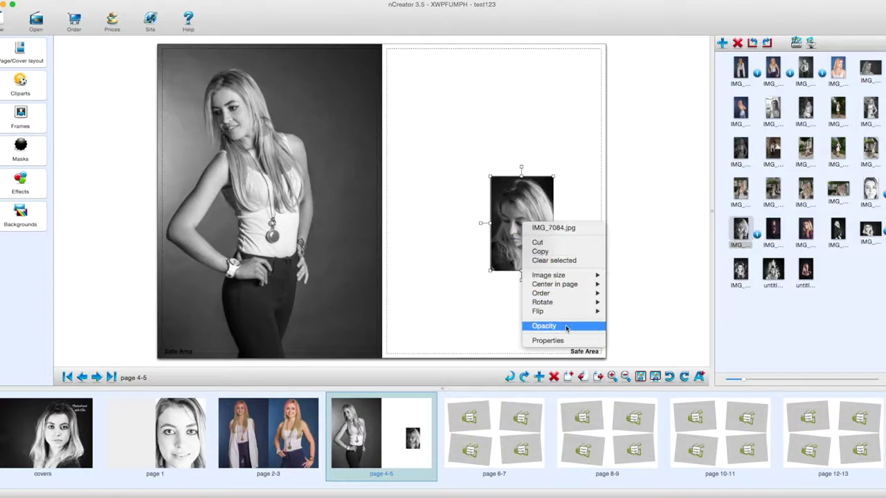
mouse_move(566, 277)
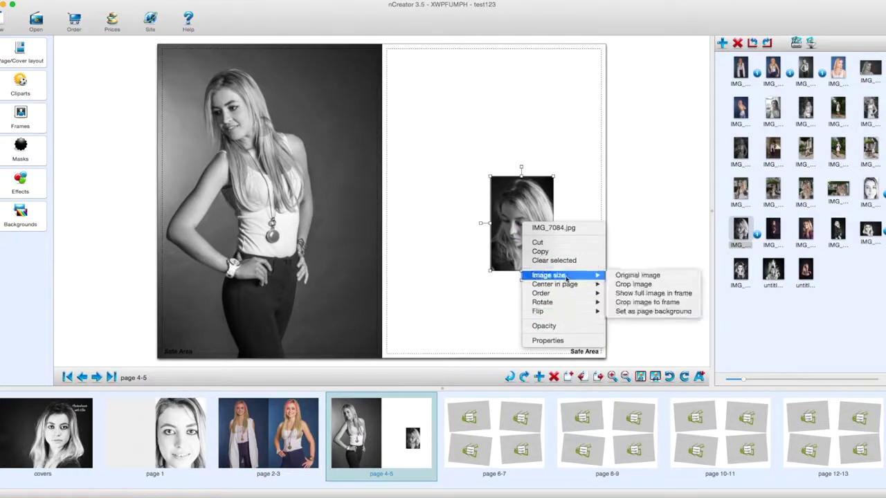
click(649, 311)
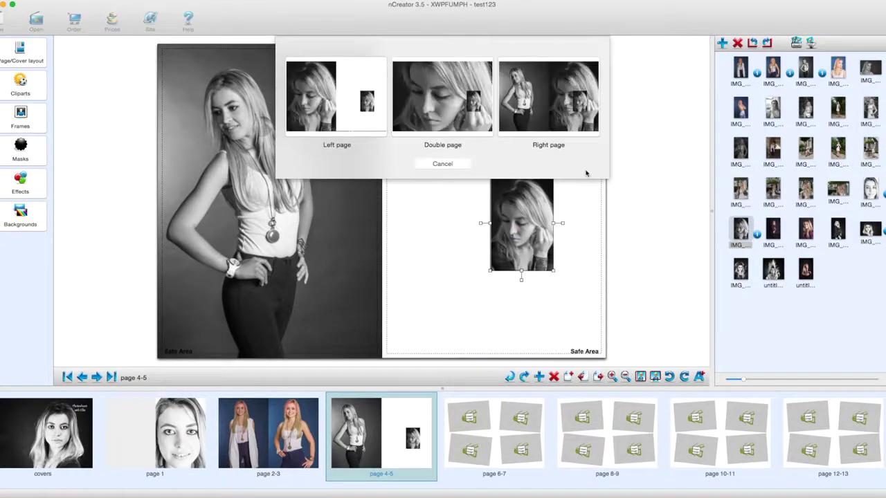
click(572, 82)
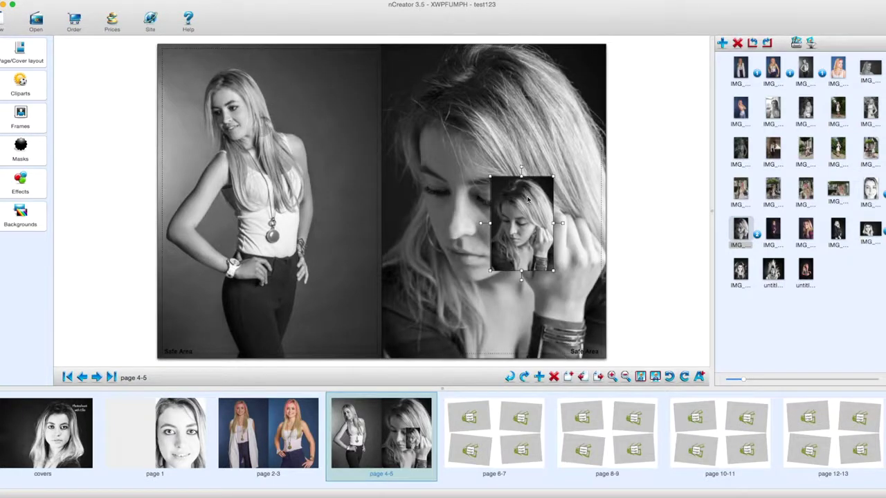
key(Delete)
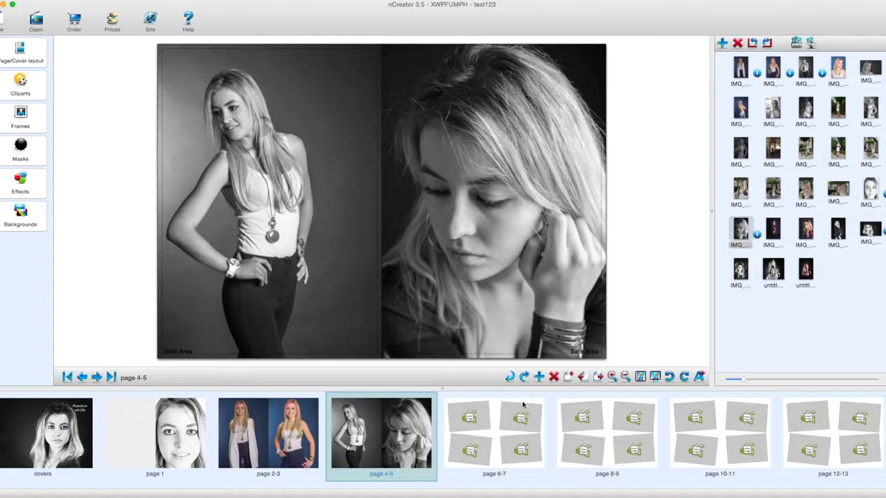
Fill the right page of spread 6-7 with a background photo and place a photo on page 9.
click(475, 417)
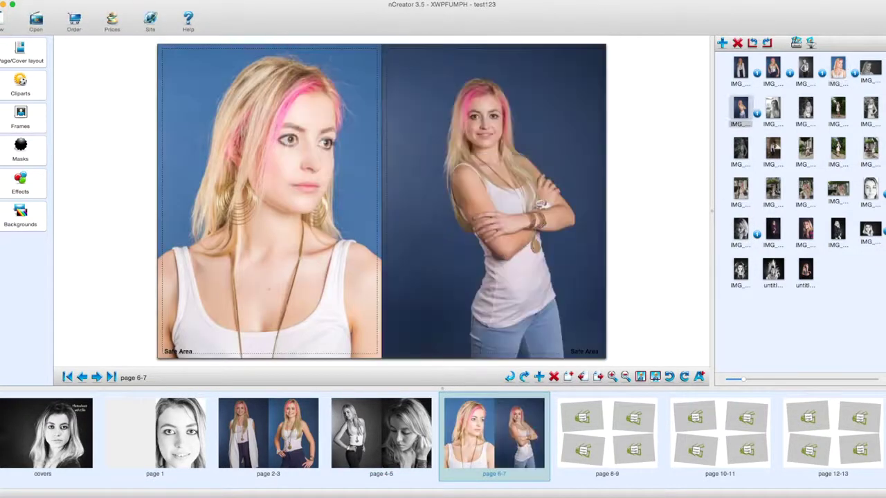
click(607, 433)
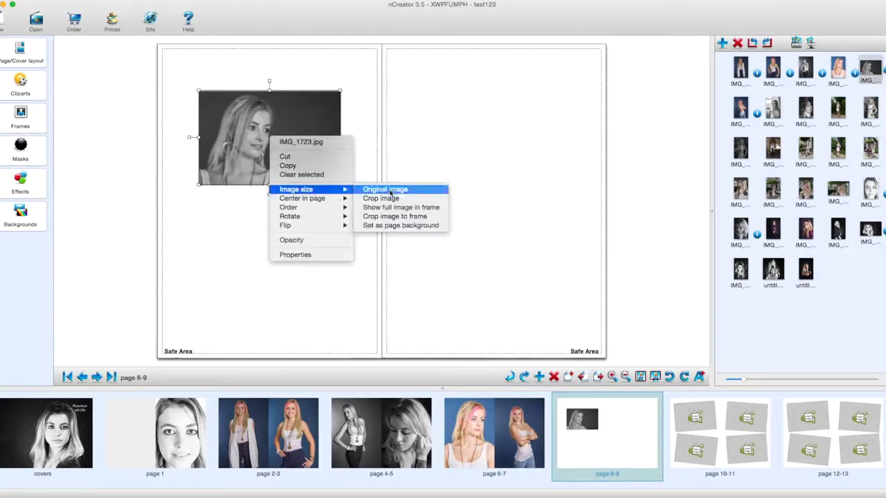
click(405, 229)
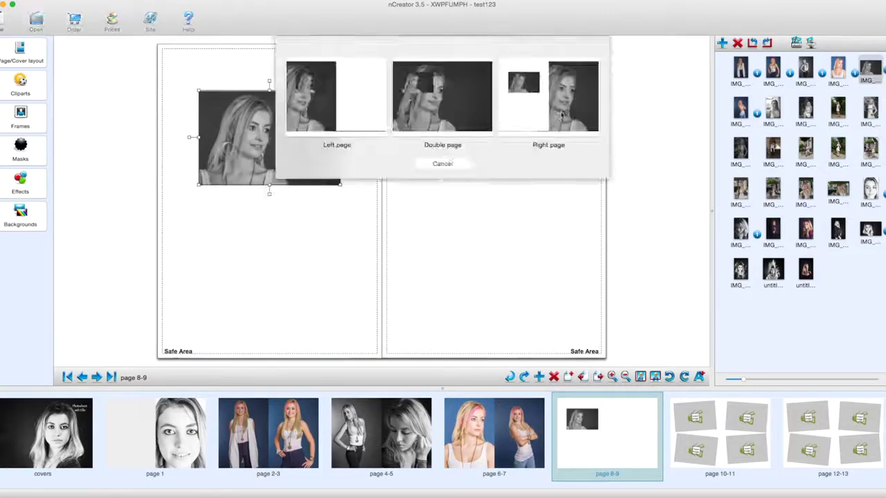
click(439, 104)
drag(806, 231, 519, 174)
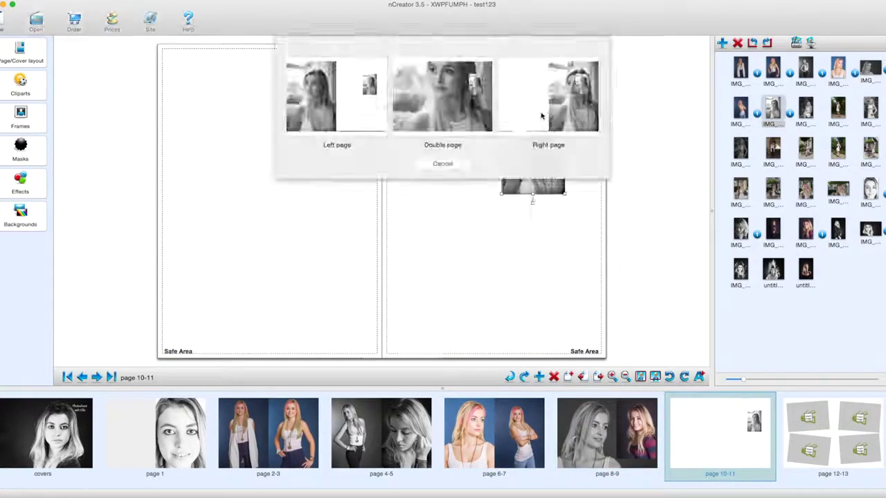
right_click(303, 244)
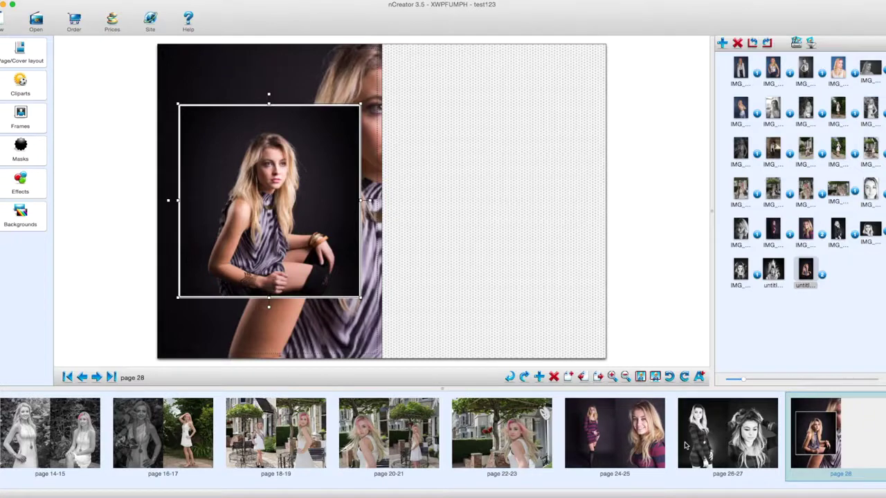
scroll(688, 447, left, 5)
scroll(685, 447, left, 5)
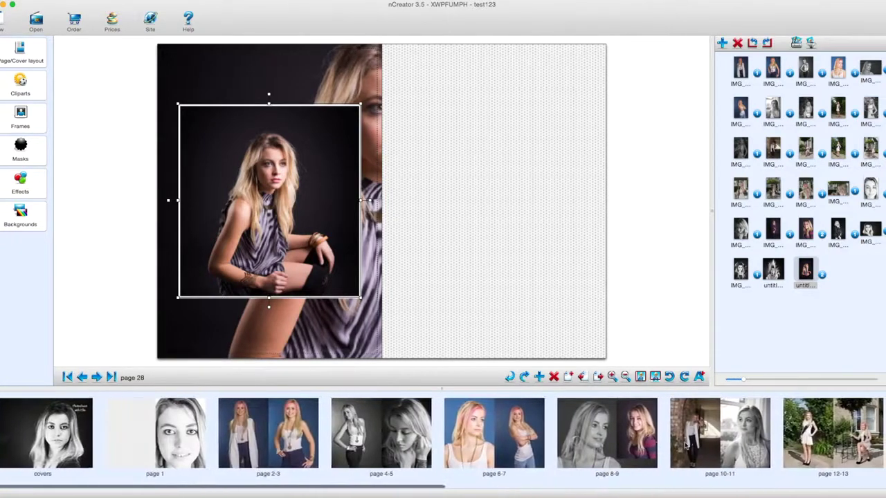
scroll(685, 446, right, 5)
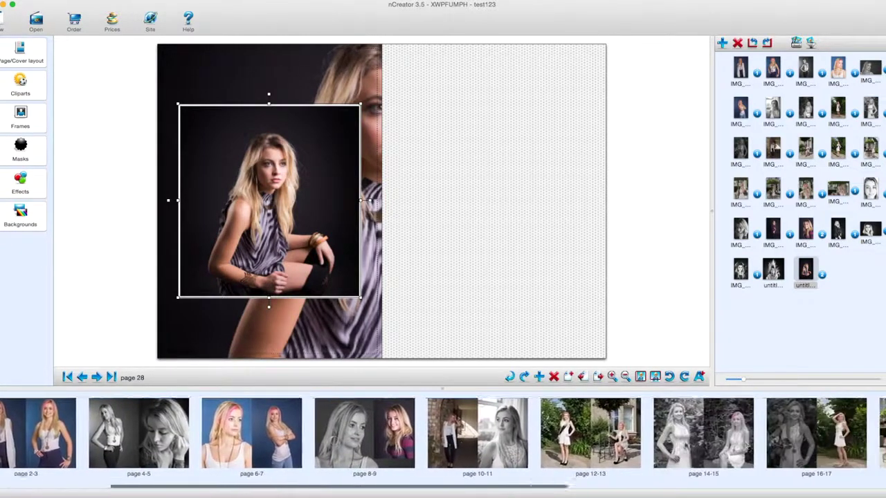
scroll(685, 447, right, 5)
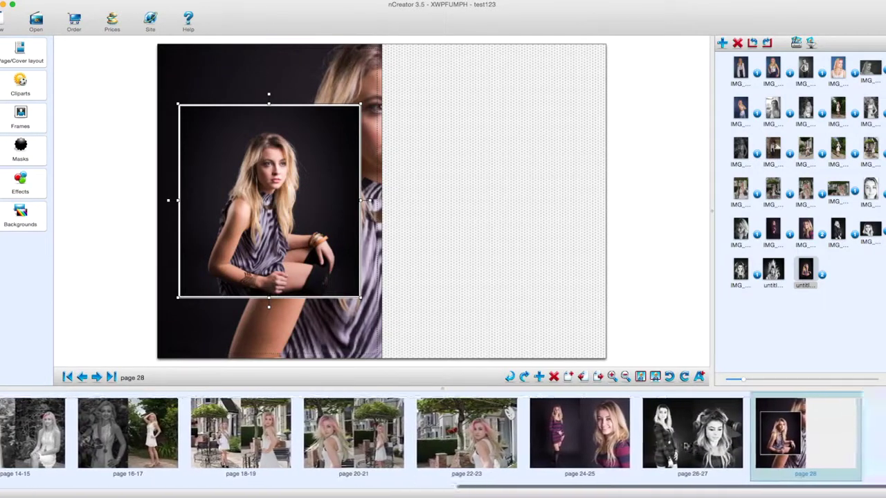
scroll(685, 446, left, 5)
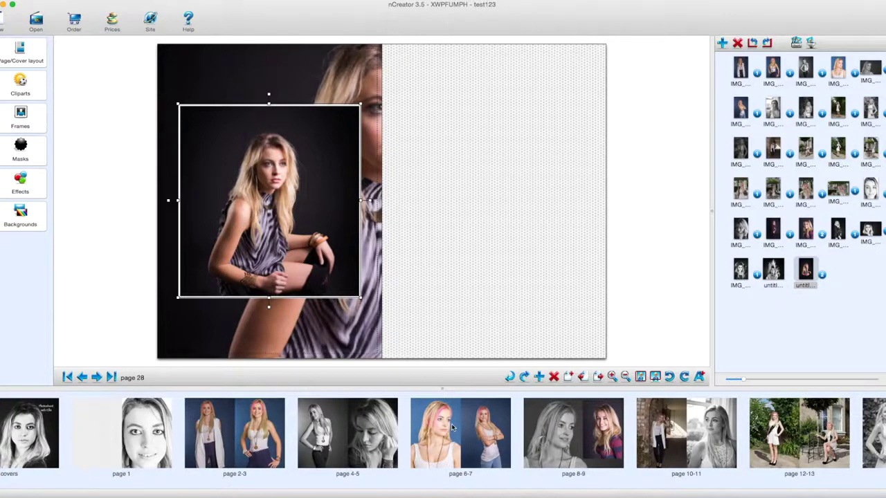
scroll(791, 419, right, 10)
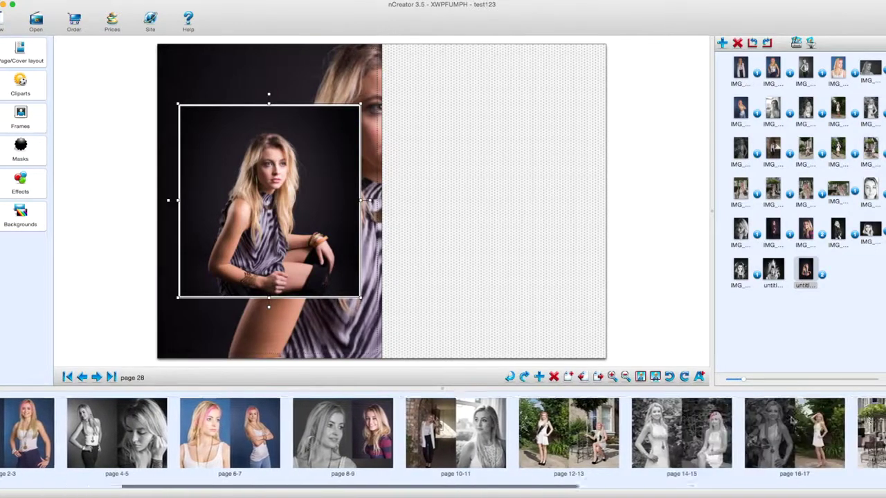
scroll(791, 419, right, 5)
scroll(792, 420, left, 10)
scroll(793, 420, left, 8)
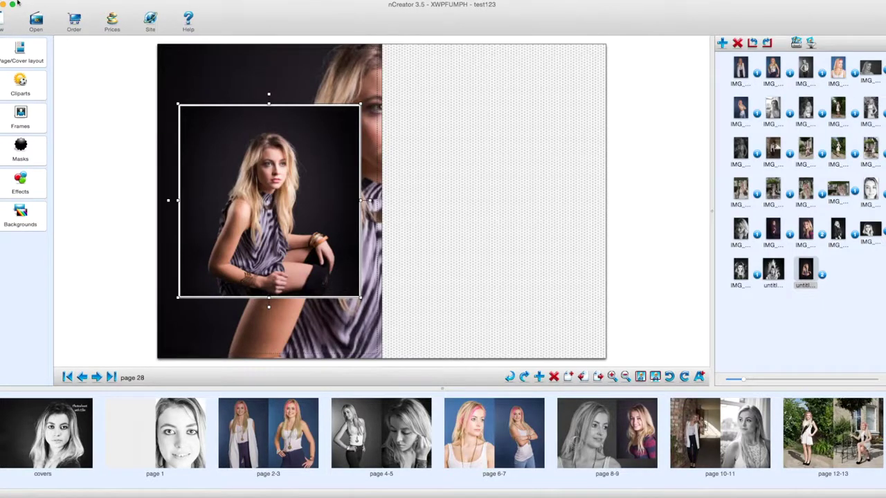
Save the album test123 and dismiss the cover safe-area warning to start ordering.
click(76, 0)
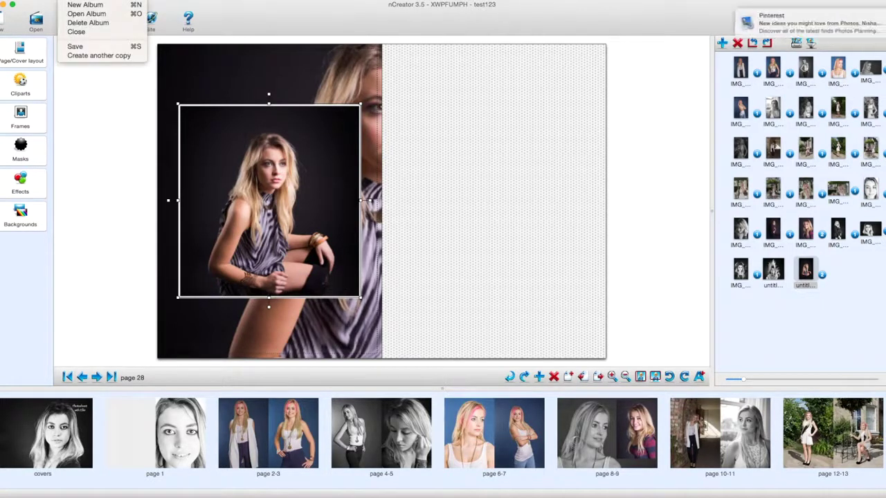
click(75, 46)
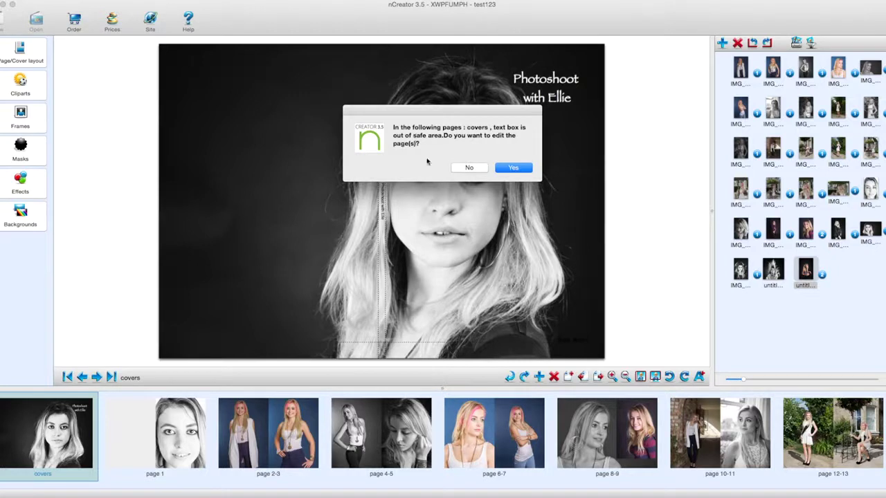
click(514, 169)
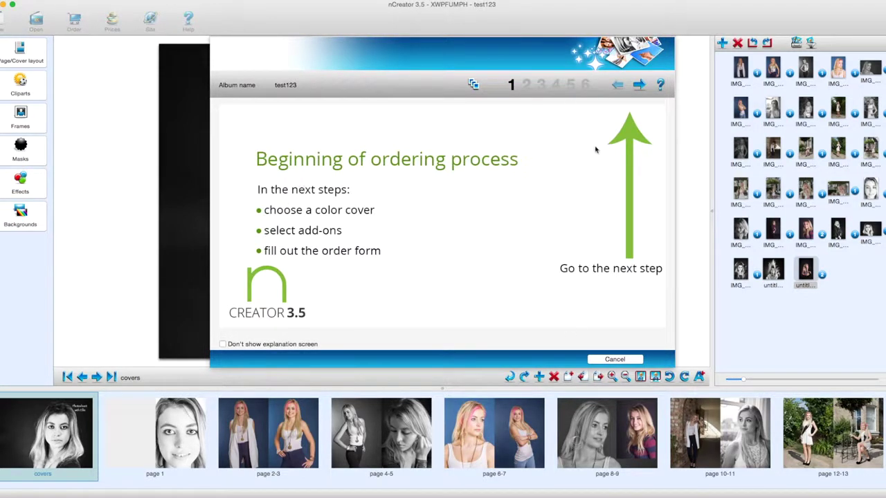
Scroll through the album preview, then advance to the summary for one PB BASIC A4 Portrait copy.
click(639, 86)
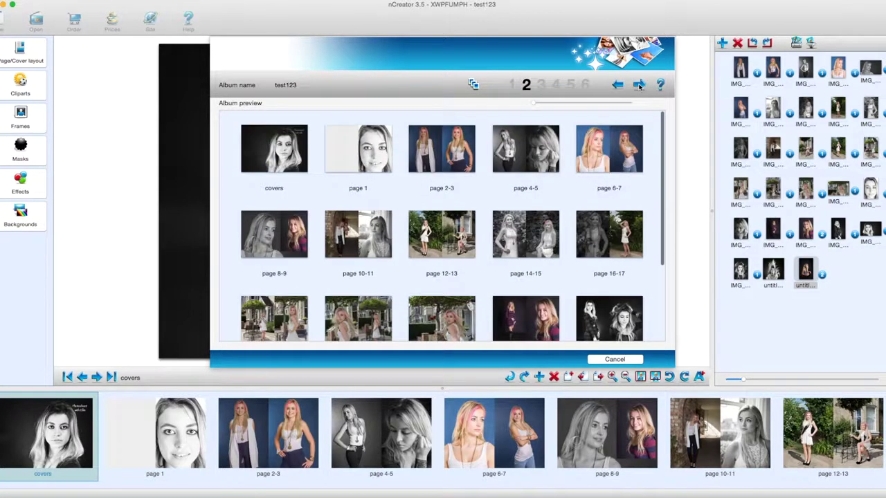
scroll(447, 185, down, 5)
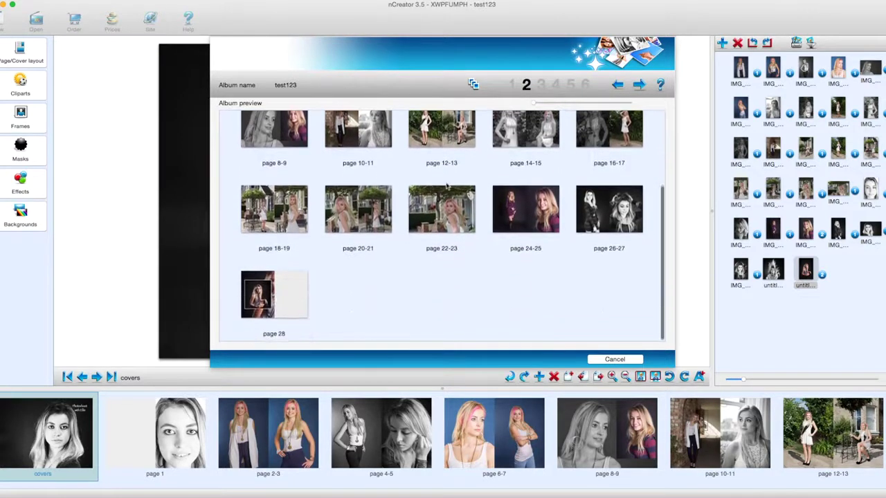
scroll(446, 186, up, 4)
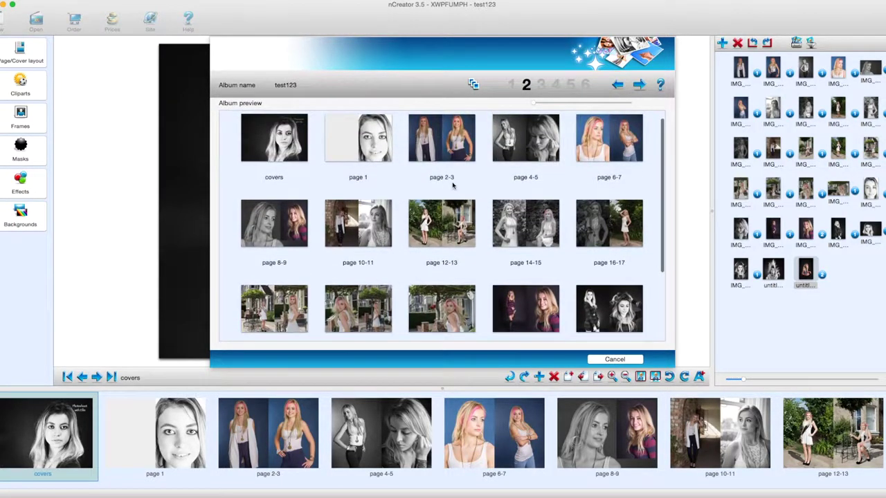
click(638, 84)
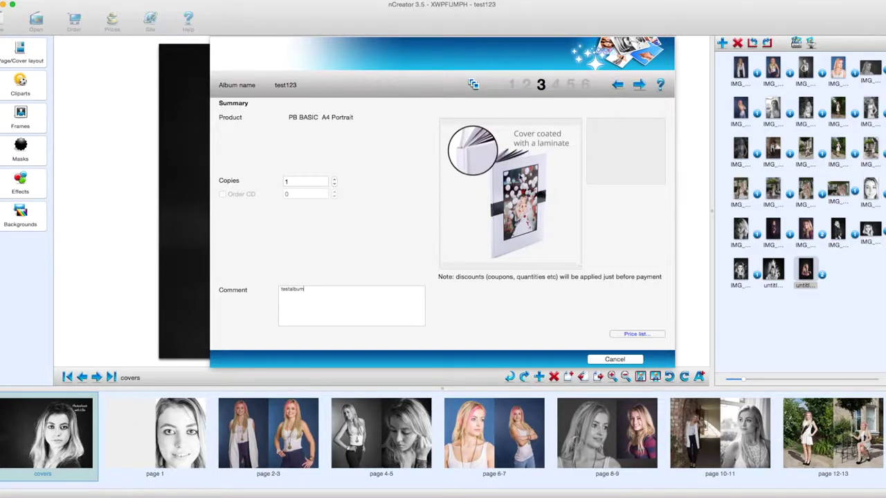
Pass the delivery and contact details step, then log in with the account e-mail and password.
click(640, 85)
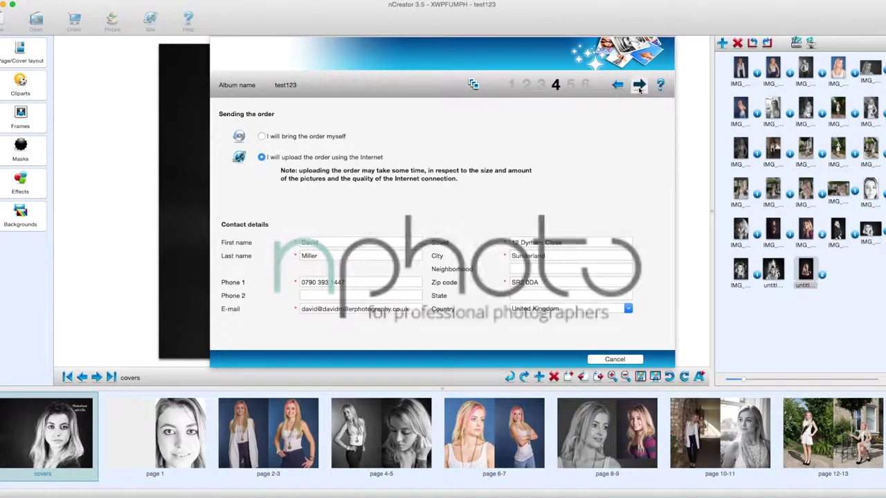
click(639, 86)
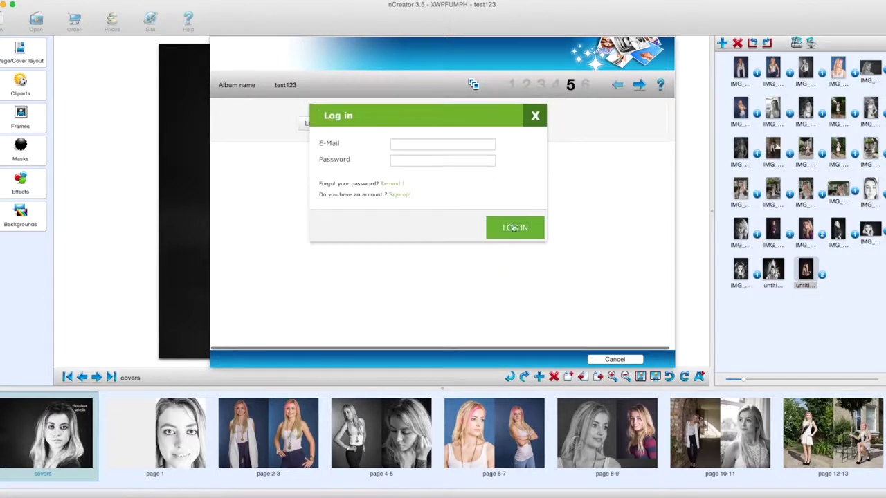
click(406, 144)
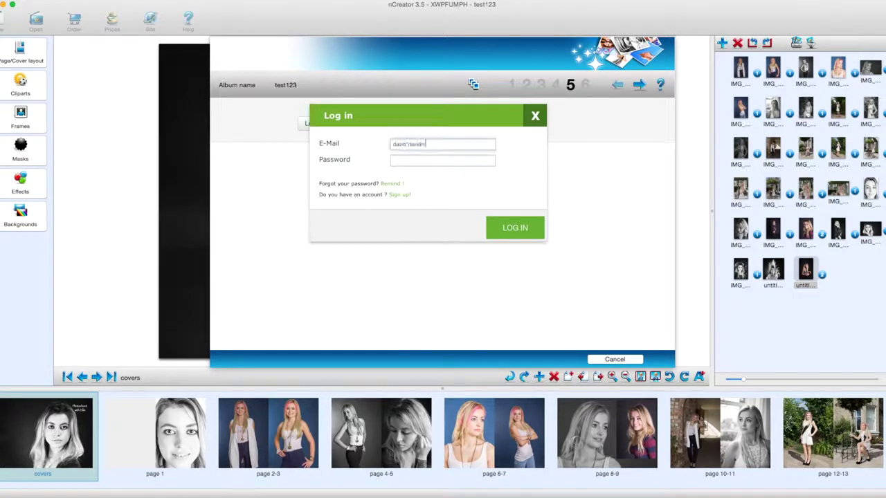
key(Tab)
text(•••)
key(Return)
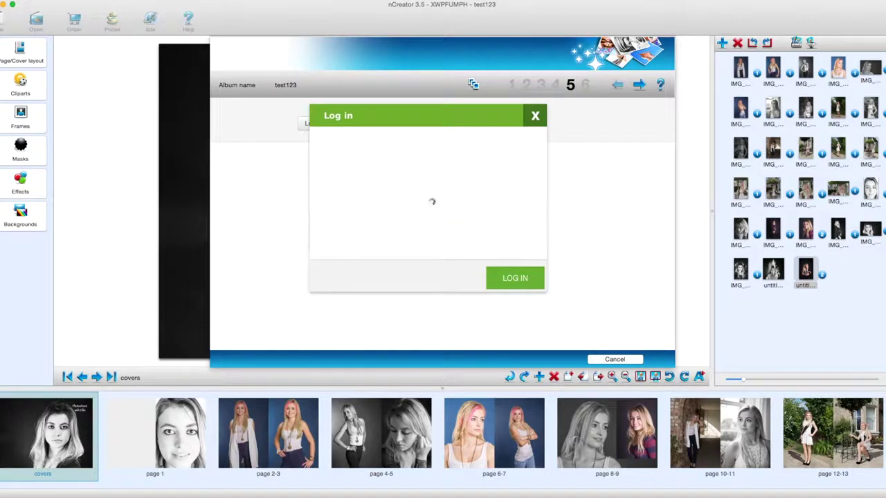
Upload the album files, review the 28-page Album Order Report, and finish the wizard.
click(641, 86)
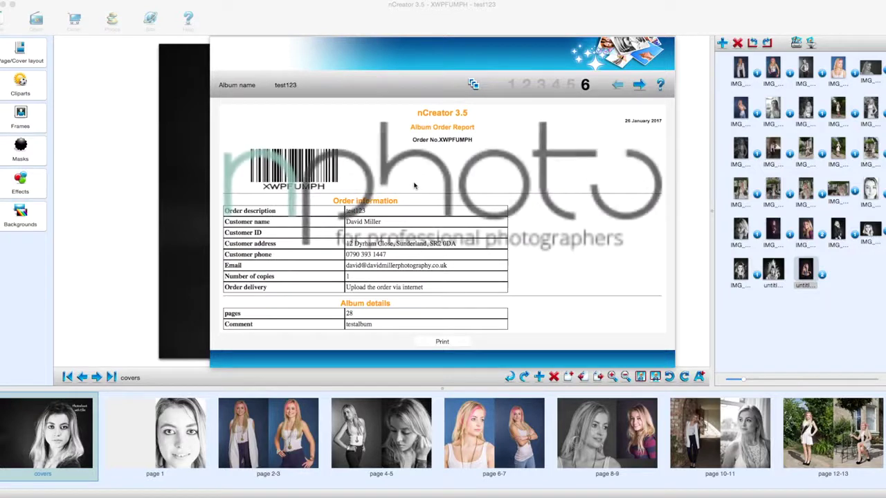
scroll(477, 260, down, 10)
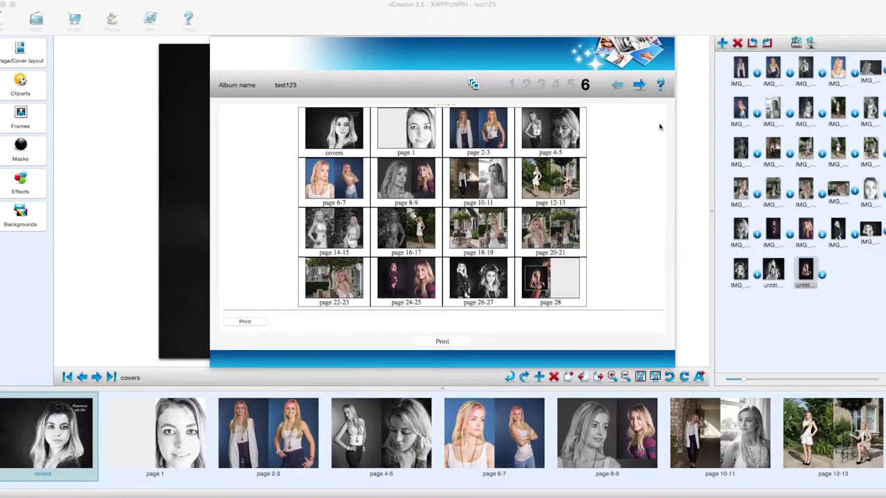
click(641, 84)
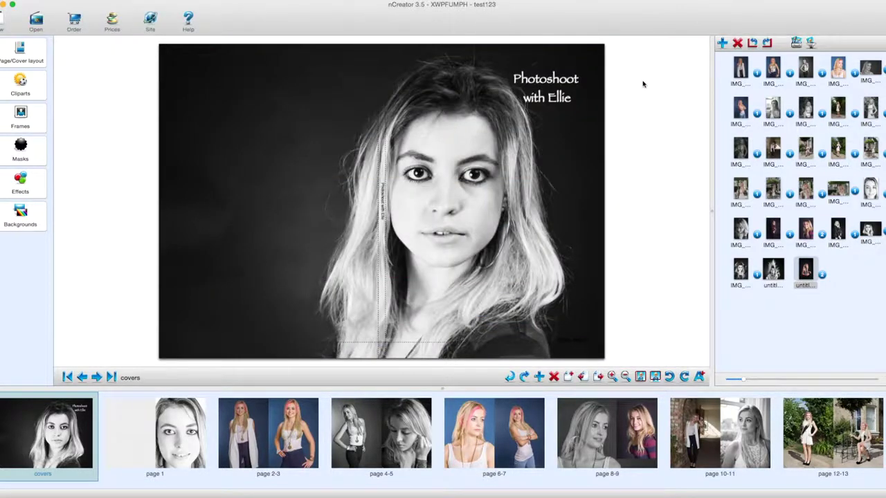